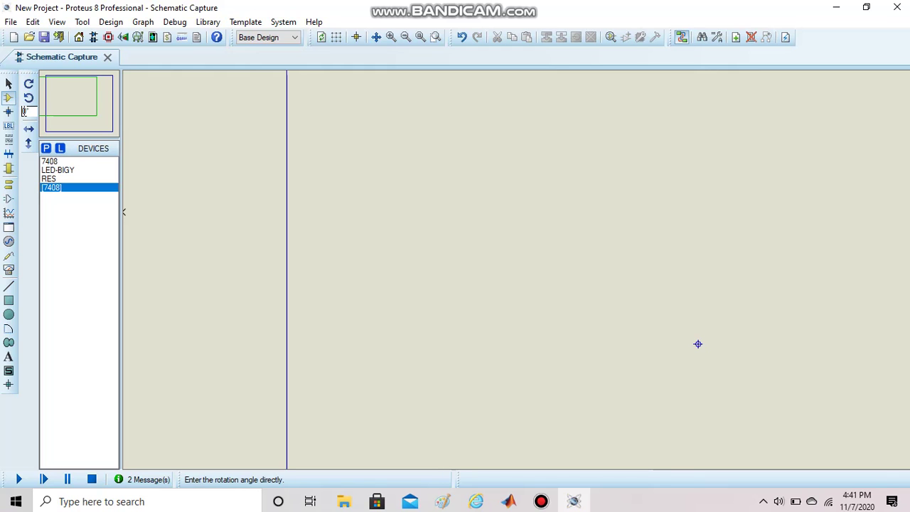
- Find the 7408 AND gate in the device library and place one in the middle of the sheet
left_click(46, 148)
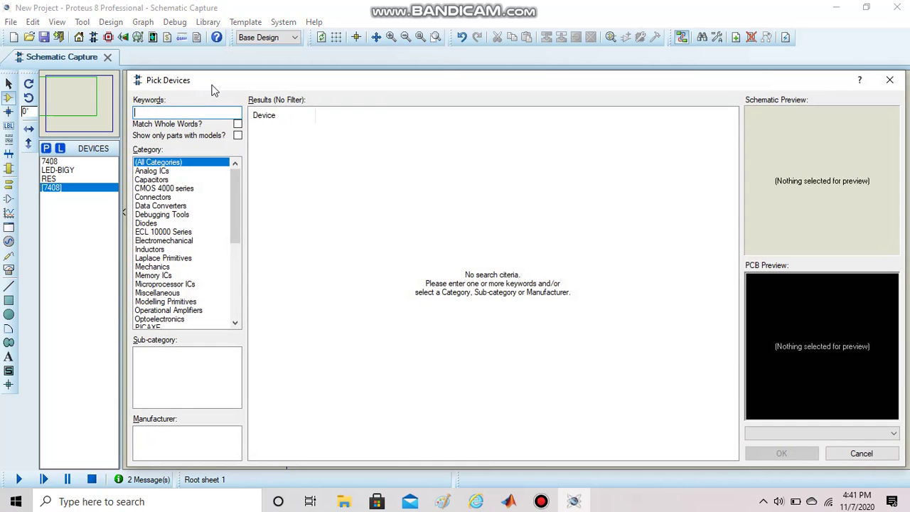
type("7408")
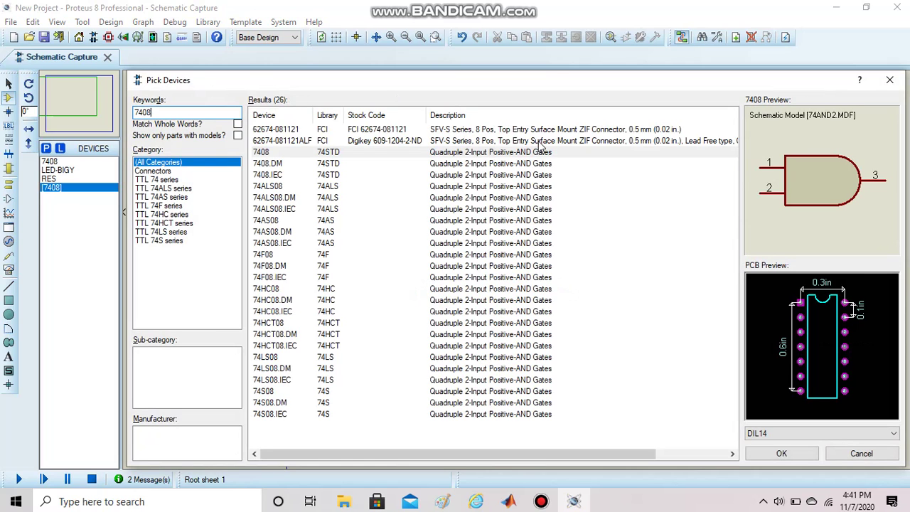
left_click(781, 455)
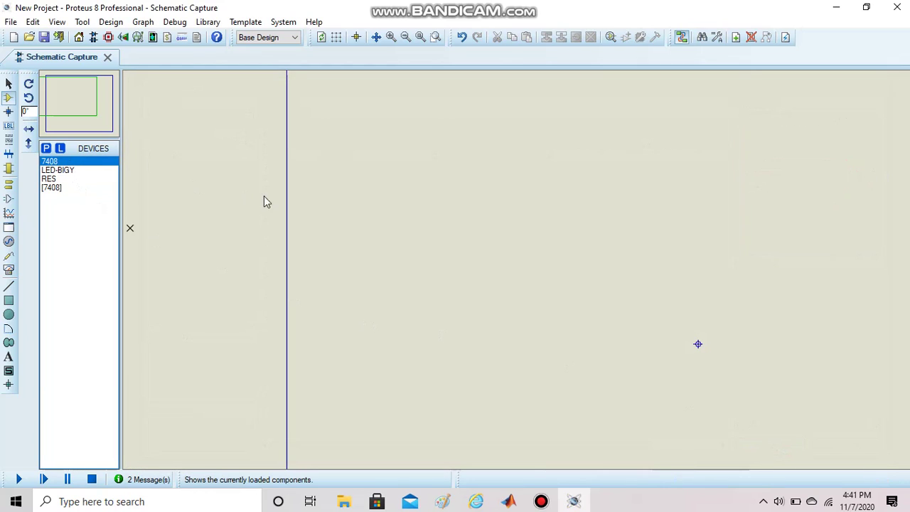
left_click(459, 218)
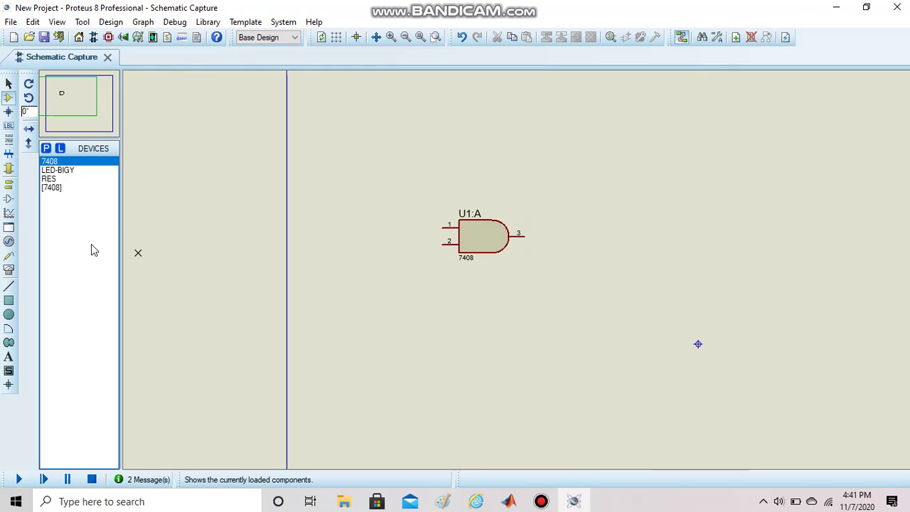
- Place a RES resistor in line with the gate's output pin and a ground terminal below and to the right of it
left_click(50, 180)
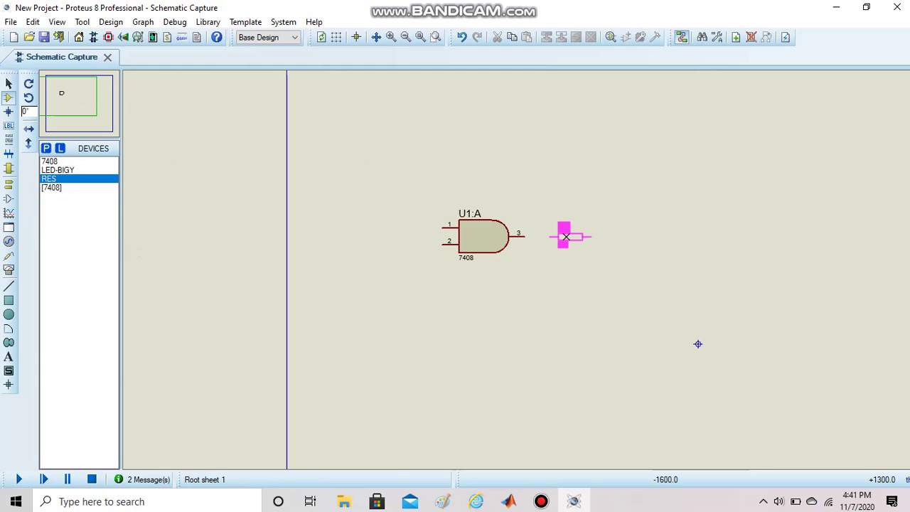
left_click(548, 236)
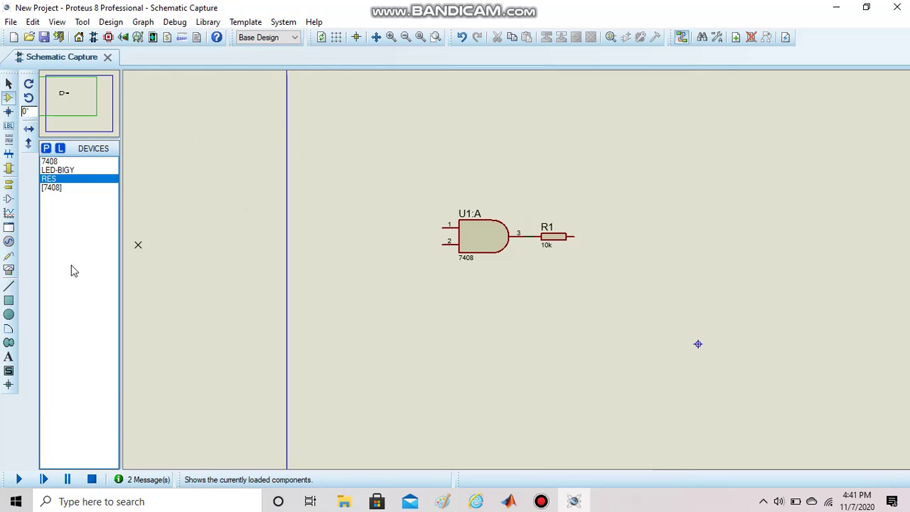
left_click(9, 186)
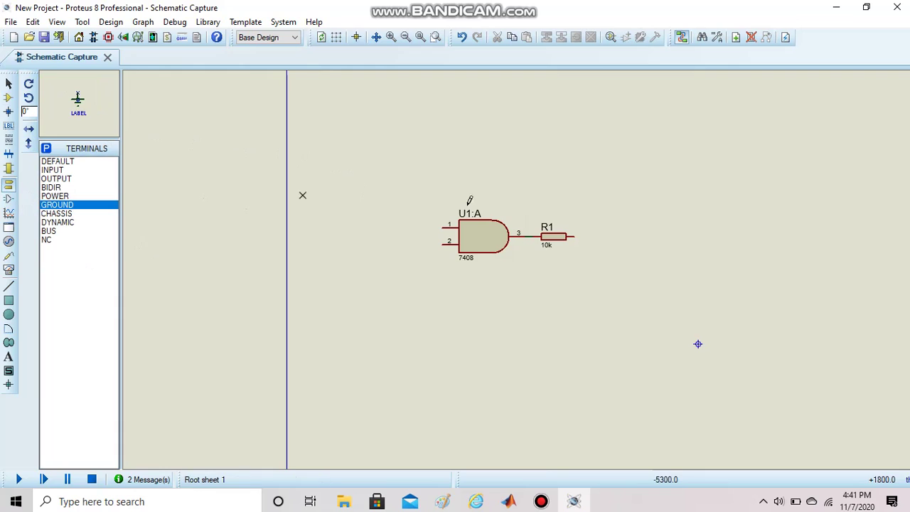
left_click(632, 284)
left_click(607, 313)
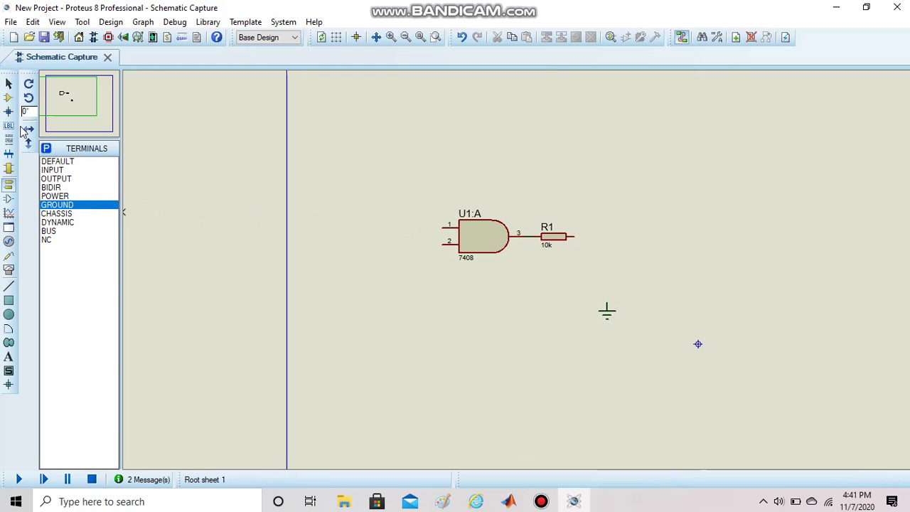
- Place an LED-BIGY vertically between the resistor's free end and the ground terminal
left_click(9, 100)
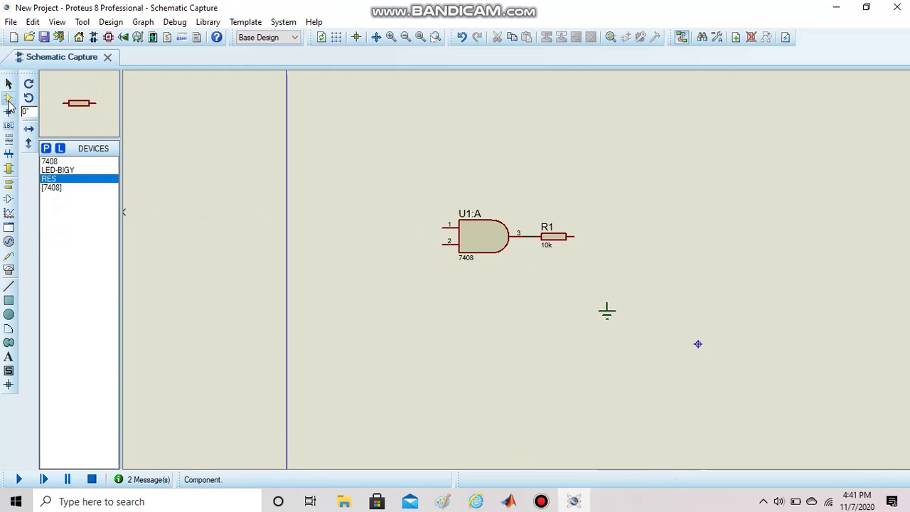
left_click(60, 171)
left_click(601, 257)
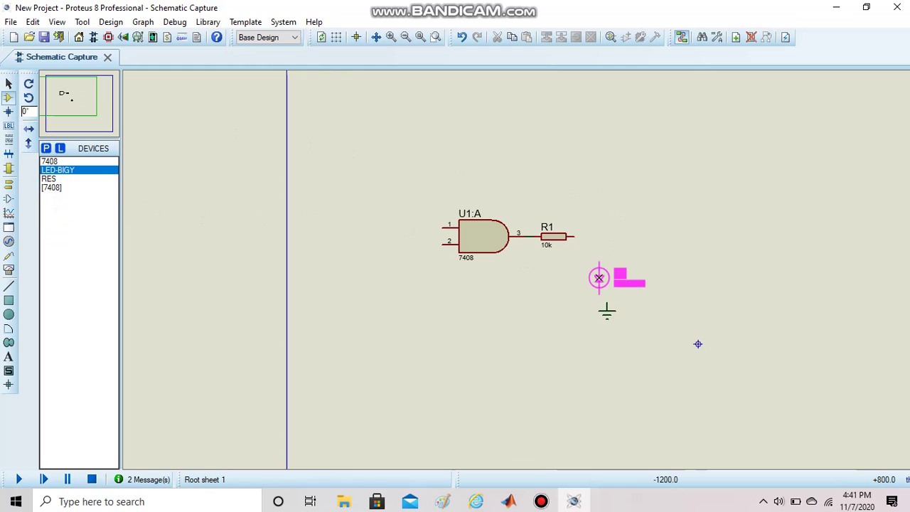
left_click(599, 262)
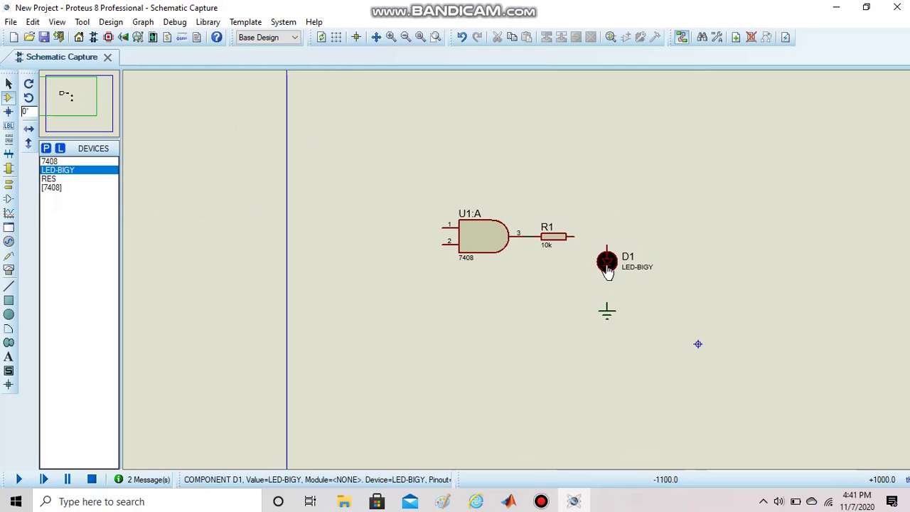
- Wire the LED's lower pin to ground and its upper pin to the resistor's free end
left_click(606, 303)
left_click(607, 276)
left_click(607, 245)
left_click(575, 236)
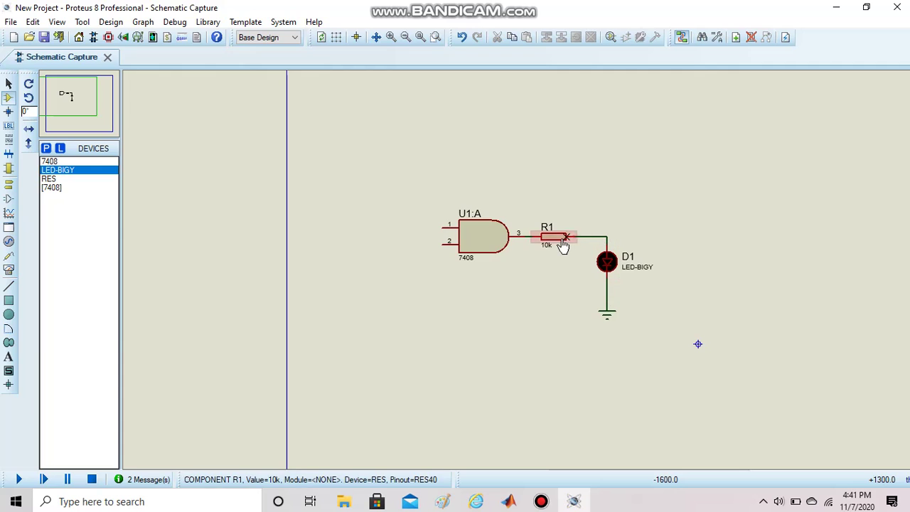
- Set the resistor's value to 330
double_click(553, 245)
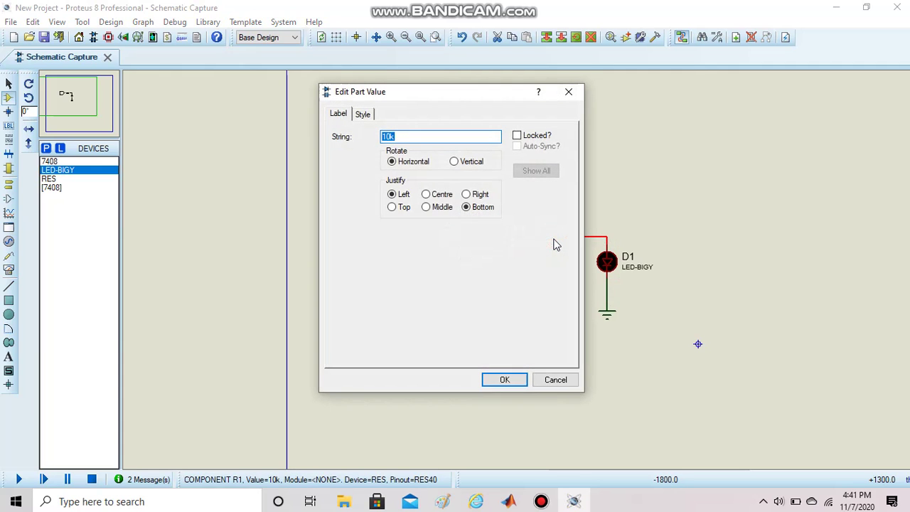
type("330")
key("Return")
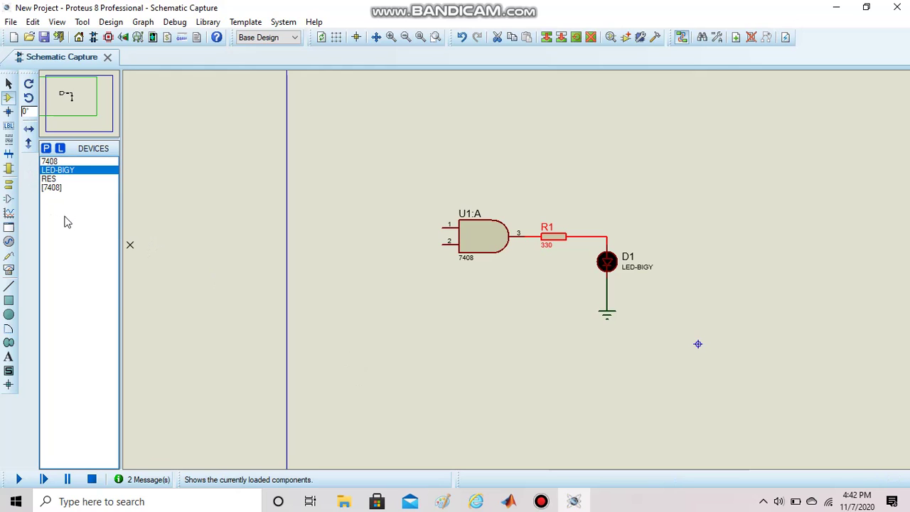
- Place a power terminal above and a ground terminal below the gate's input level, on the gate's input side
left_click(8, 186)
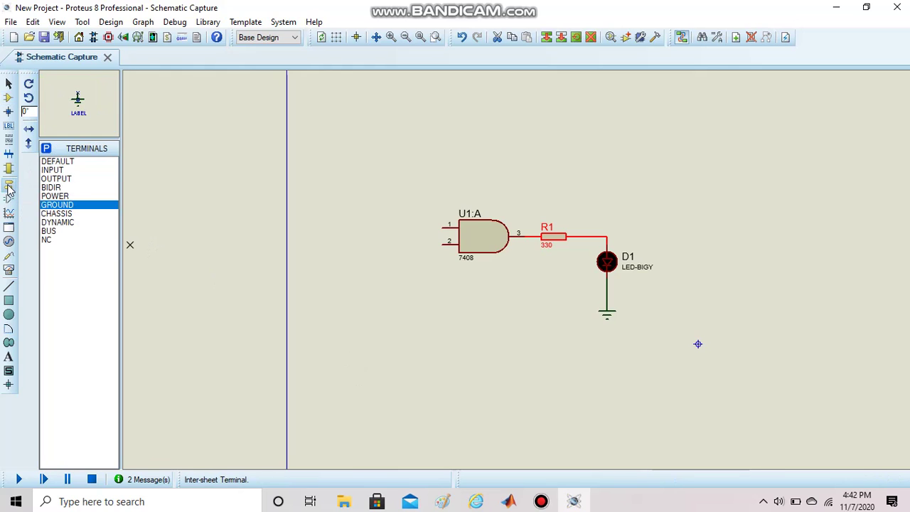
left_click(54, 197)
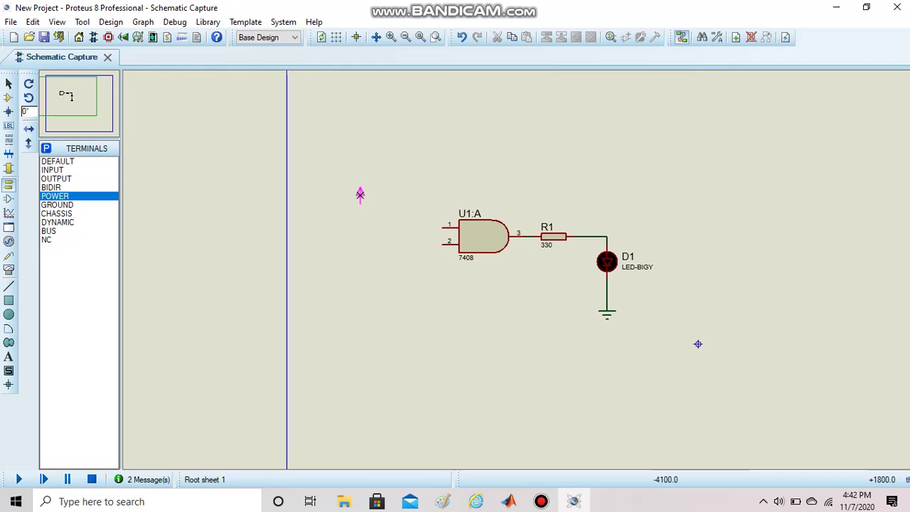
left_click(368, 194)
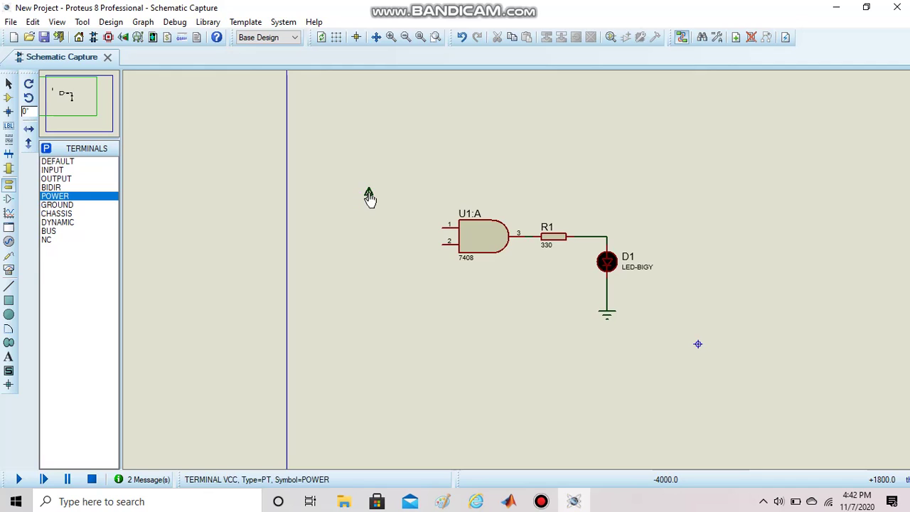
left_click(69, 205)
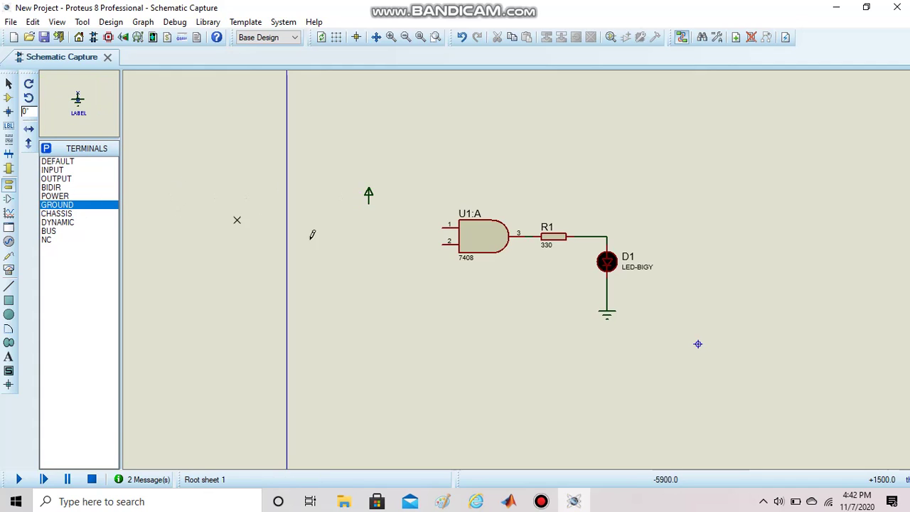
left_click(368, 270)
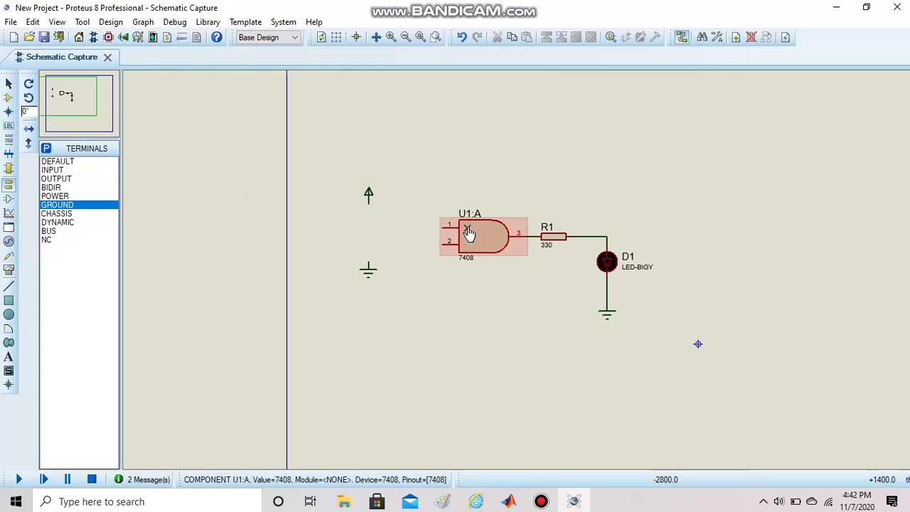
- Label the power terminal +5V
double_click(370, 194)
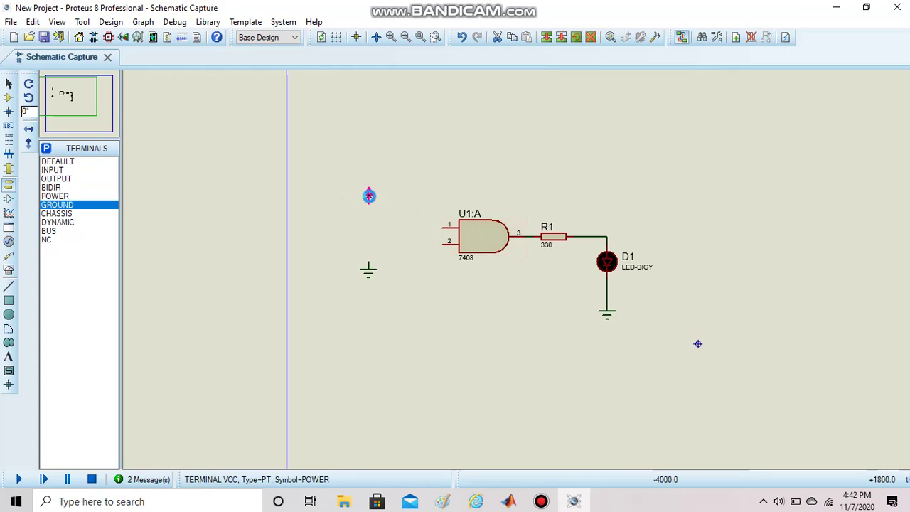
type("+")
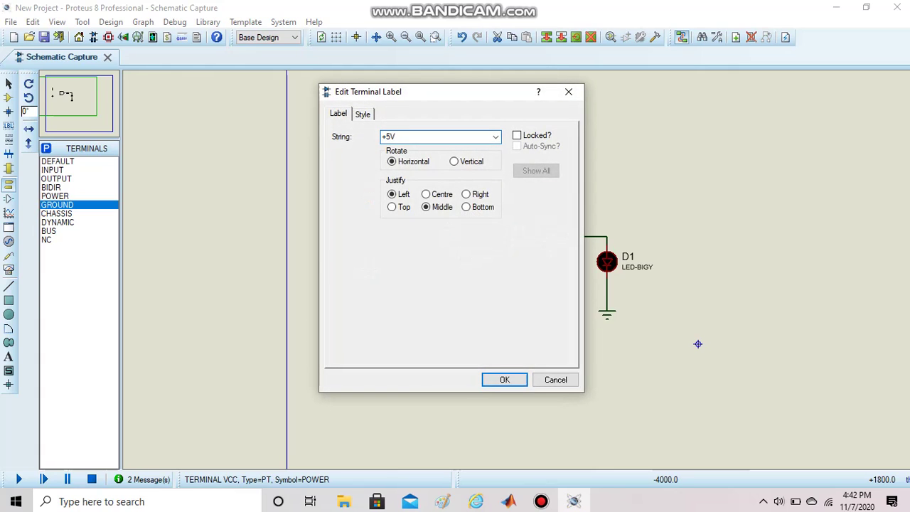
type("5V")
key("Return")
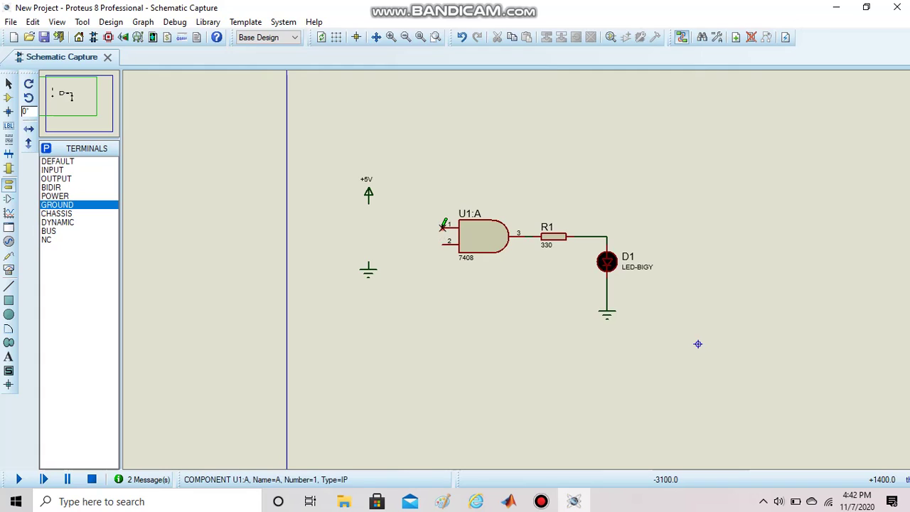
- Wire gate input 1 to +5V and input 2 to ground, and run the simulation briefly to test this combination
left_click(443, 226)
left_click(368, 200)
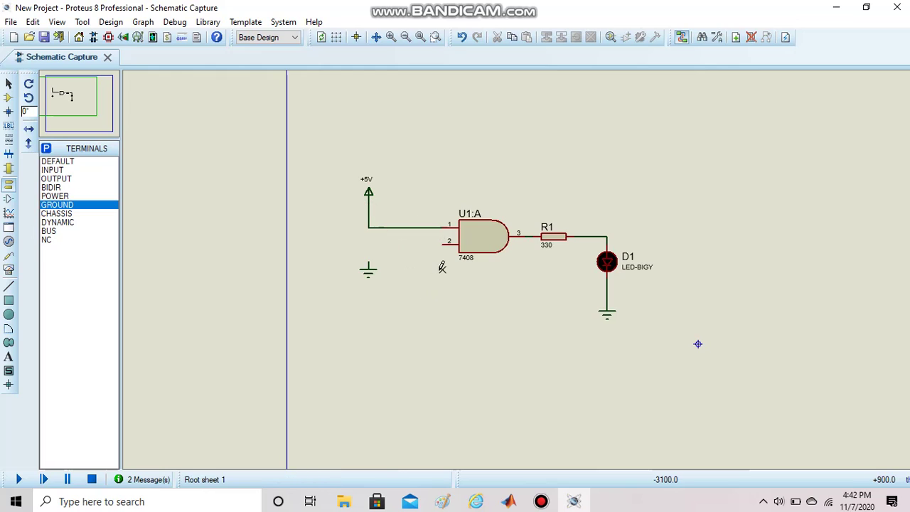
left_click(443, 243)
left_click(368, 259)
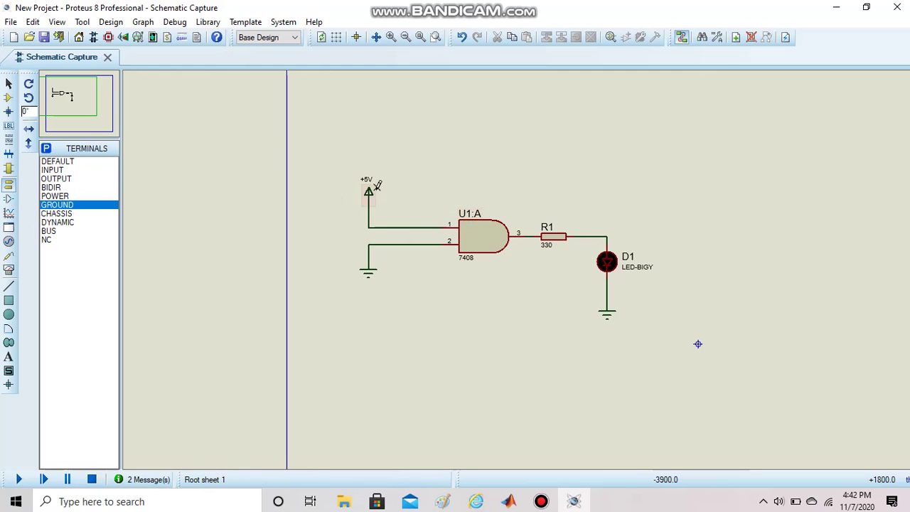
left_click(16, 481)
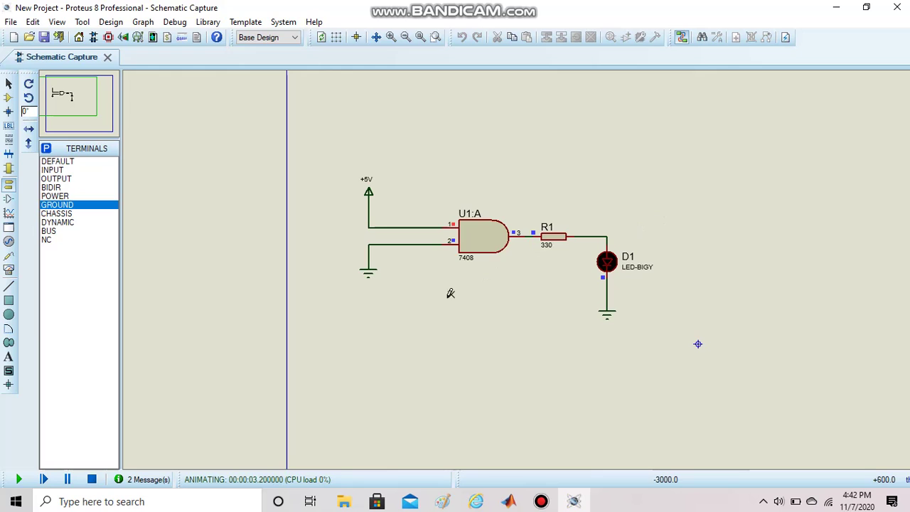
left_click(93, 480)
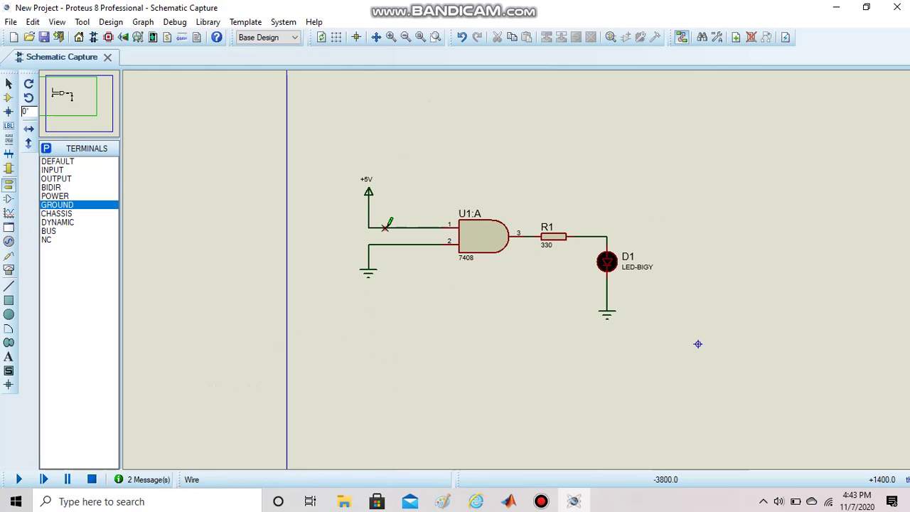
- Undo the input wires, connect input 2 to +5V and input 1 to ground, and run the simulation briefly
key("ctrl+z")
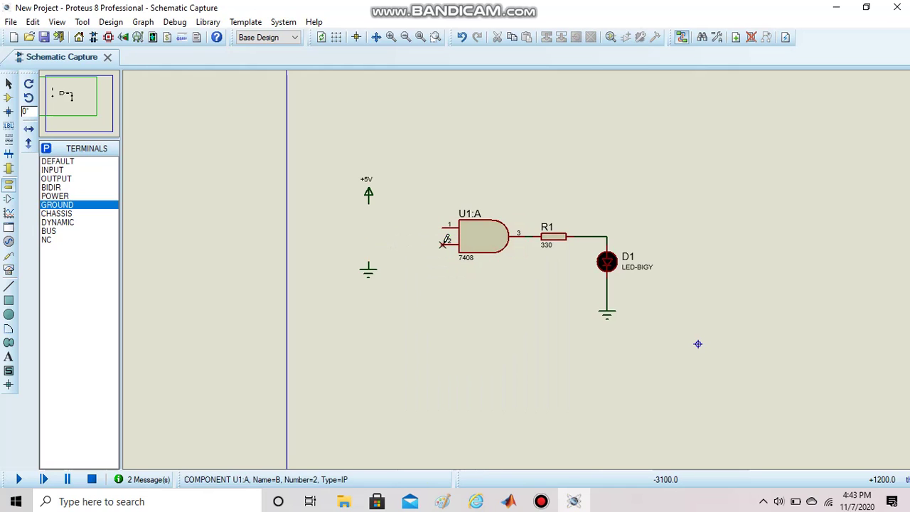
left_click(444, 244)
left_click(369, 197)
left_click(443, 228)
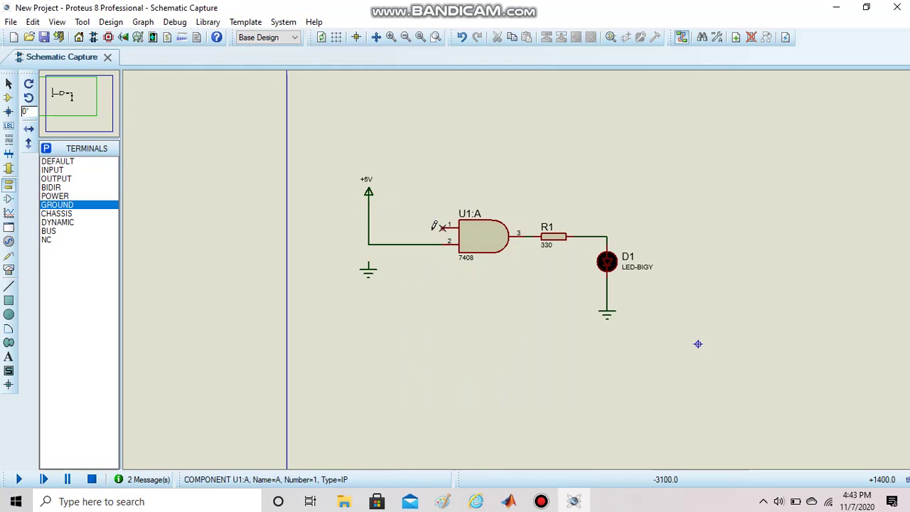
left_click(369, 252)
key("F12")
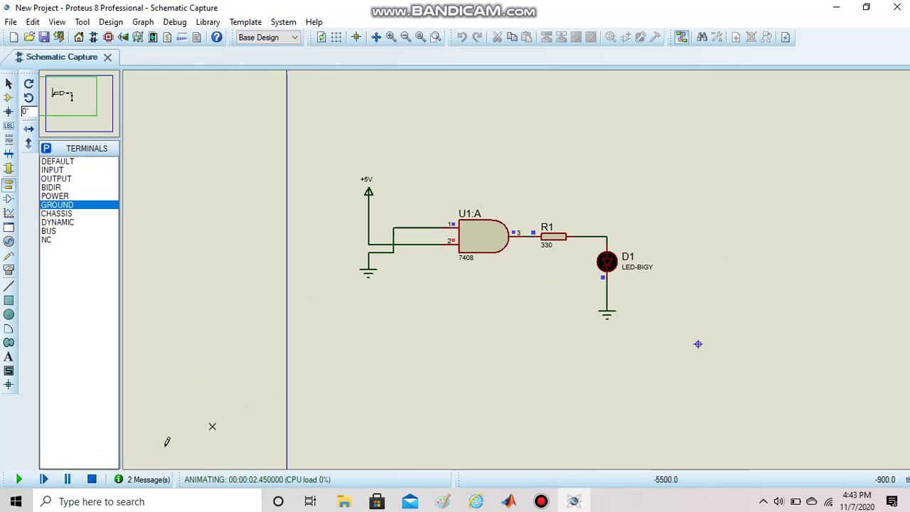
left_click(92, 479)
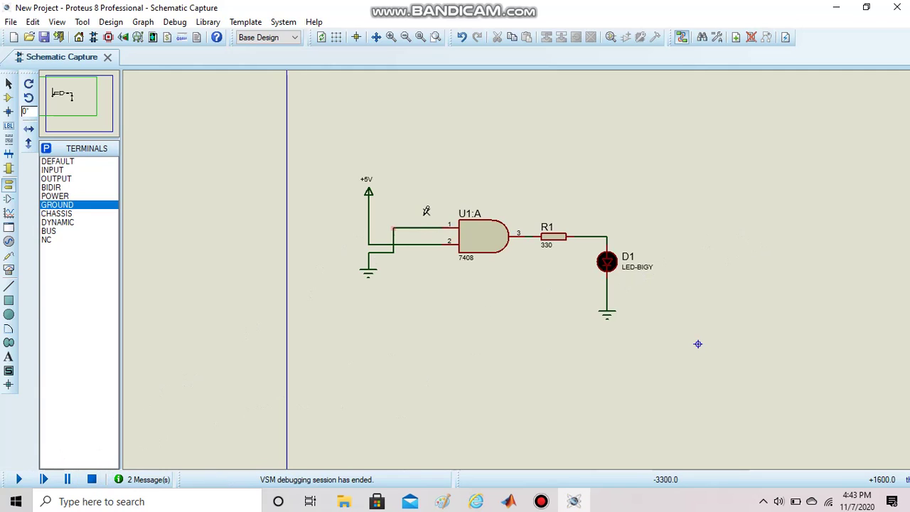
- Replace input 2's +5V wire with a connection to input 1's grounded wire, and run the simulation briefly
right_click(369, 226)
right_click(369, 226)
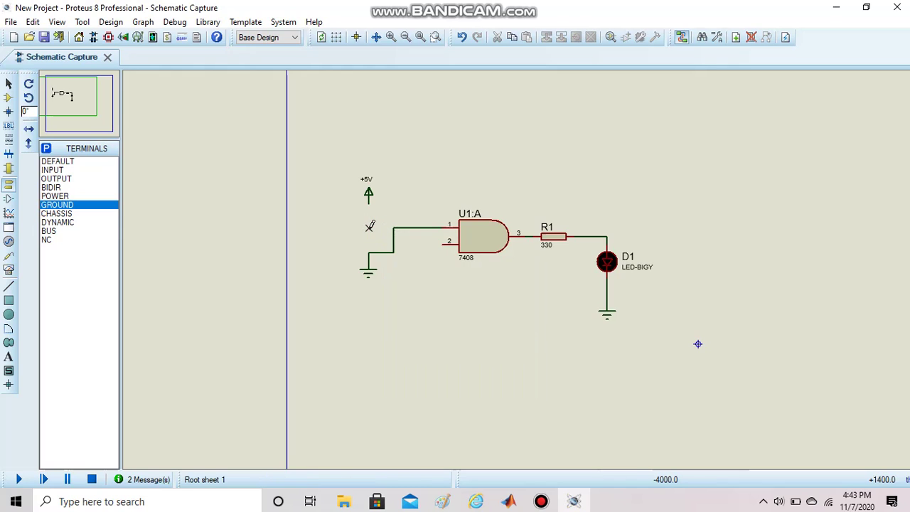
left_click(440, 243)
left_click(393, 243)
left_click(18, 479)
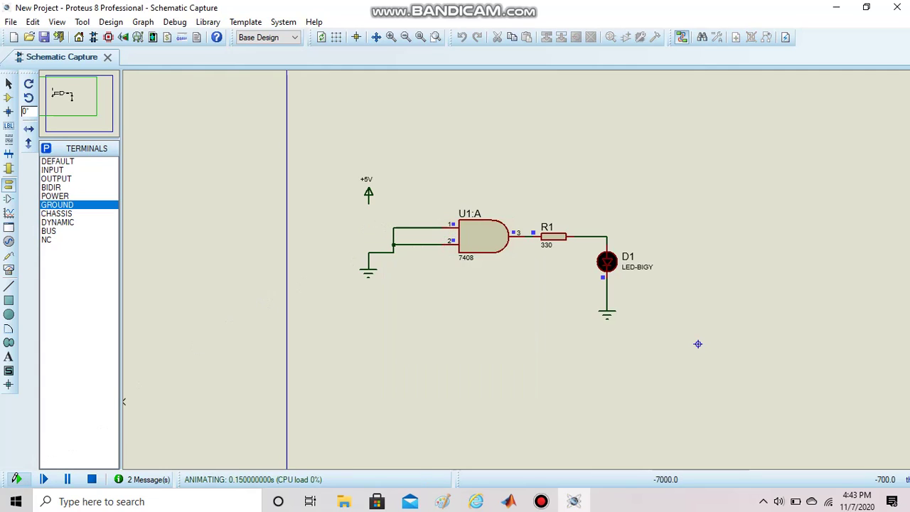
left_click(92, 480)
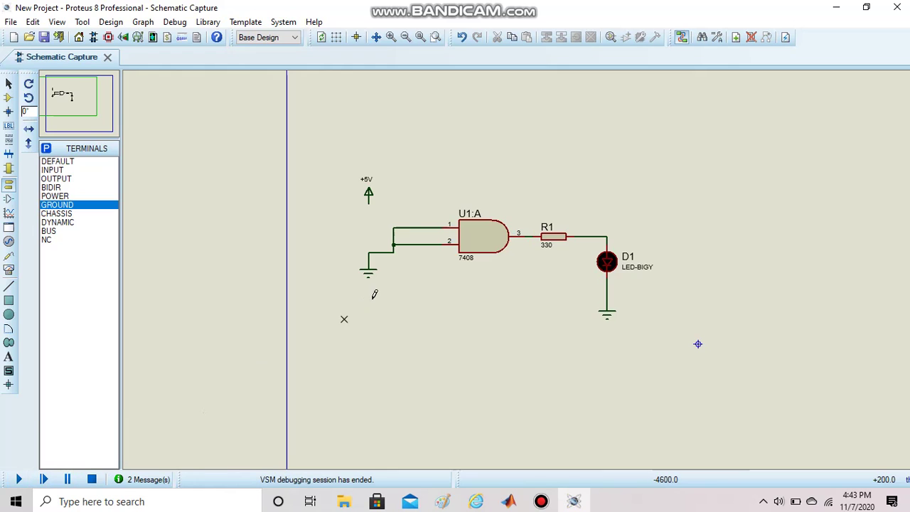
- Remove the grounded input wires, connect both inputs of the 7408 gate to +5V, and run the simulation
right_click(395, 242)
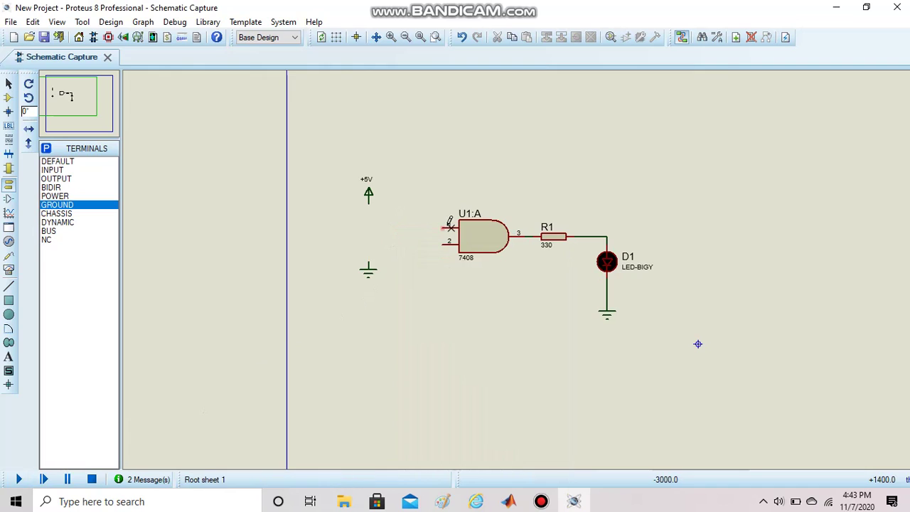
left_click(443, 224)
left_click(368, 200)
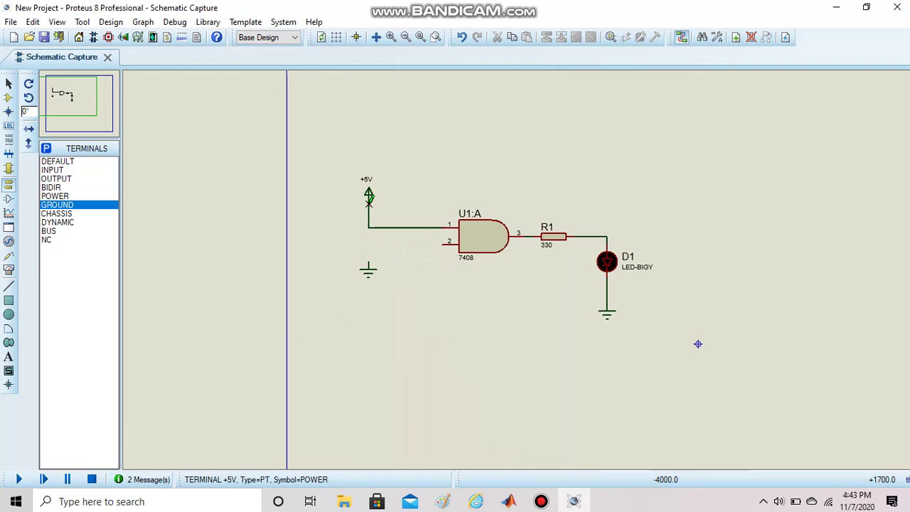
left_click(442, 241)
left_click(384, 227)
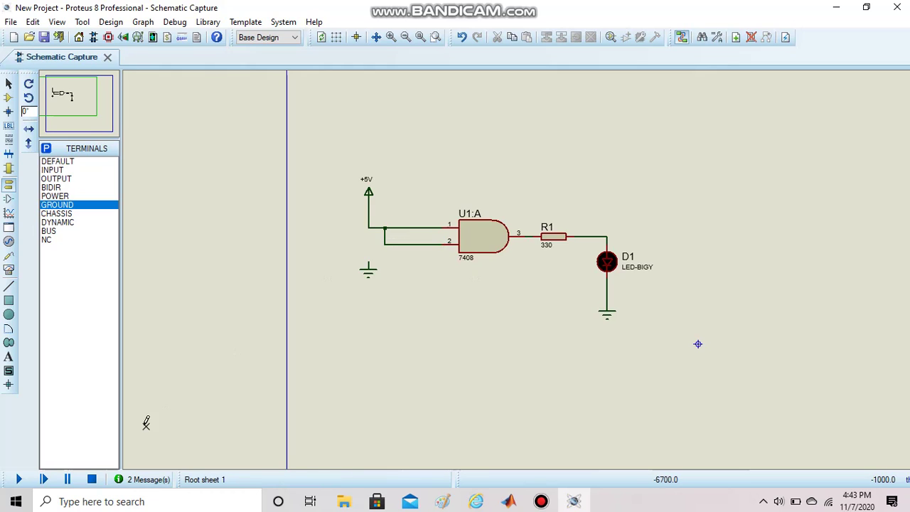
left_click(18, 479)
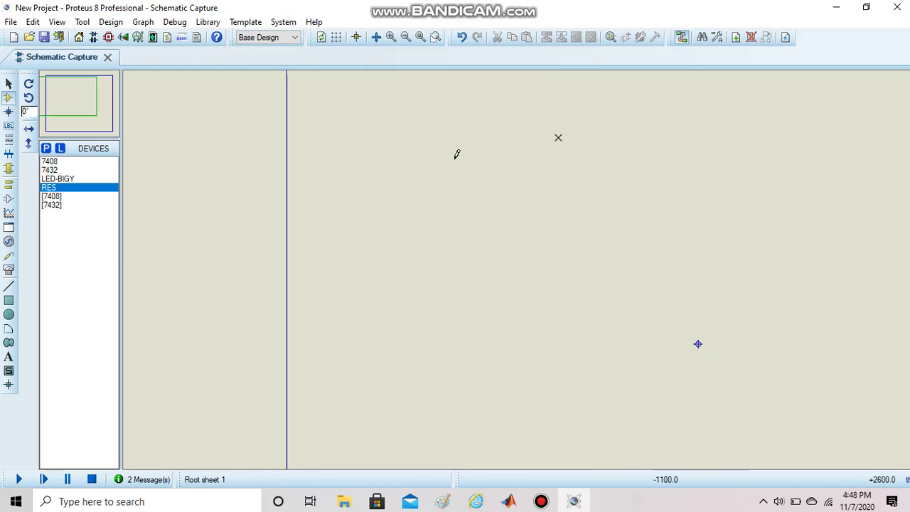
- Place a 7432 OR gate on the empty sheet and a LED-BIGY below and beyond its output
left_click(48, 171)
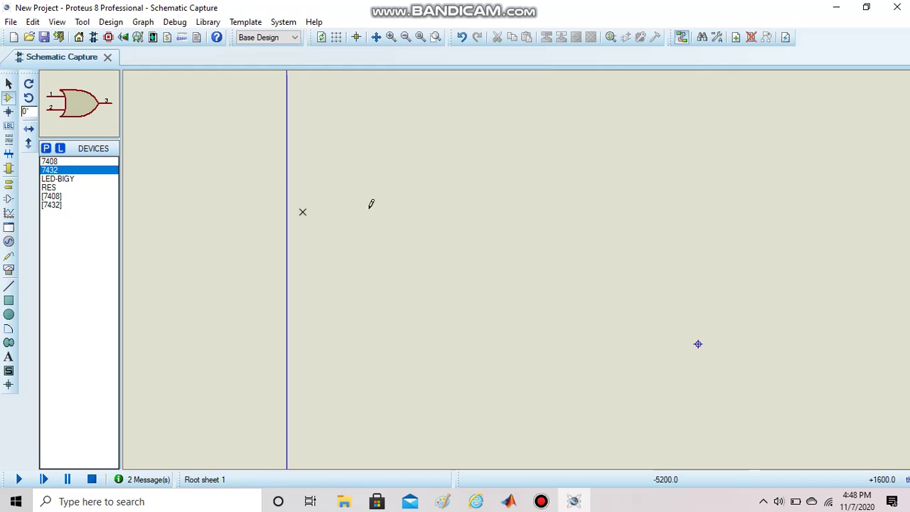
left_click(442, 220)
left_click(442, 219)
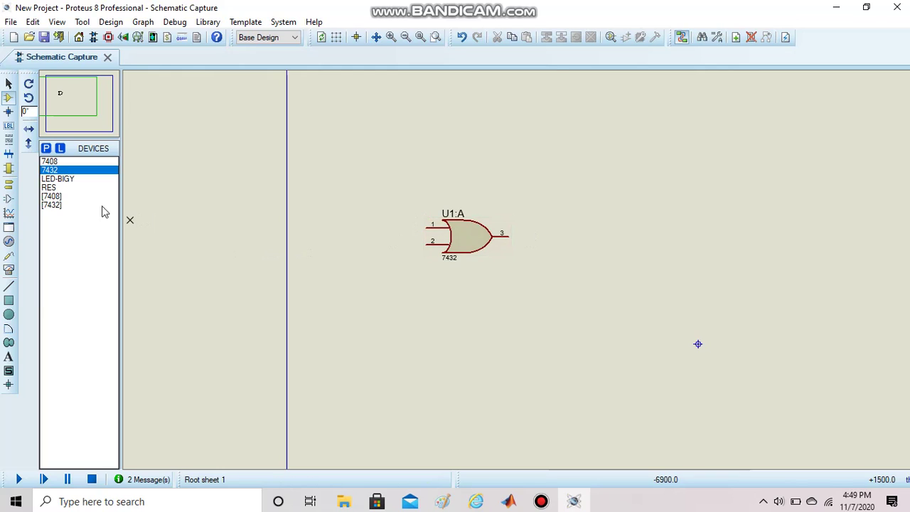
left_click(56, 180)
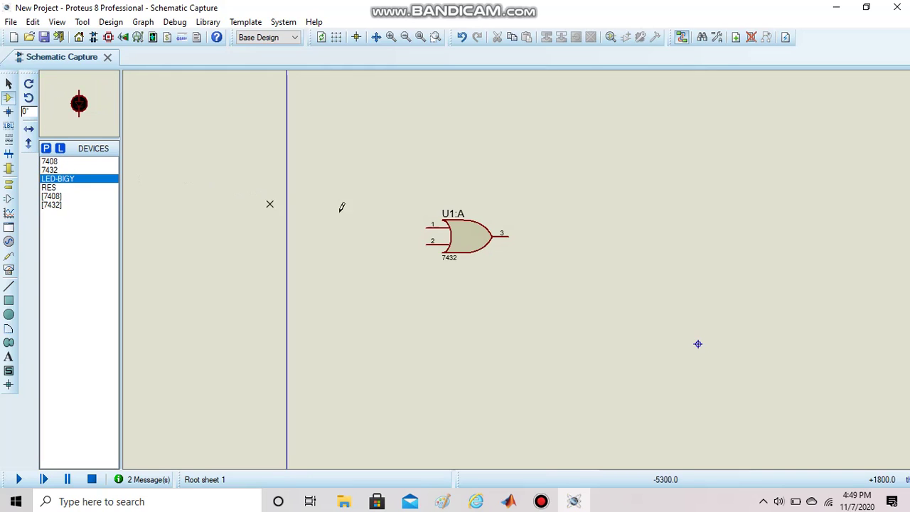
left_click(575, 269)
left_click(549, 286)
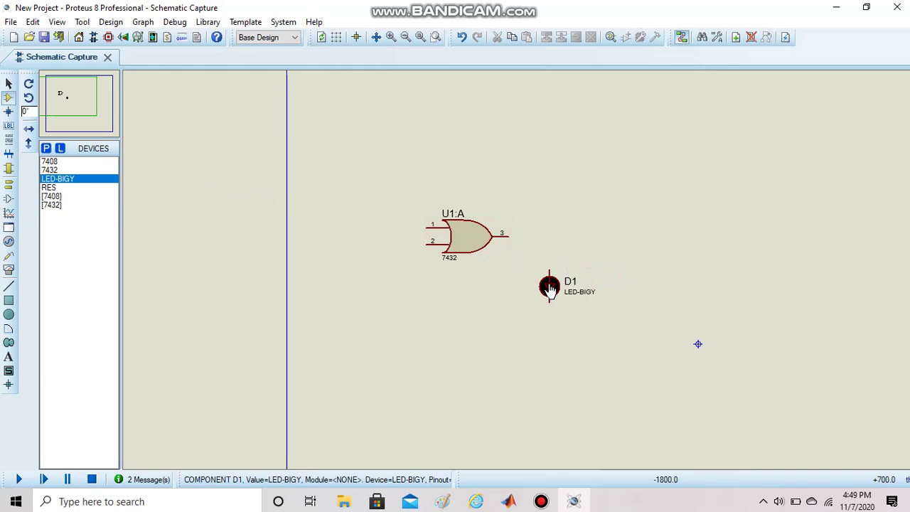
- Place a RES resistor in line with the OR gate's output and set its resistance to 330
left_click(81, 188)
left_click(577, 192)
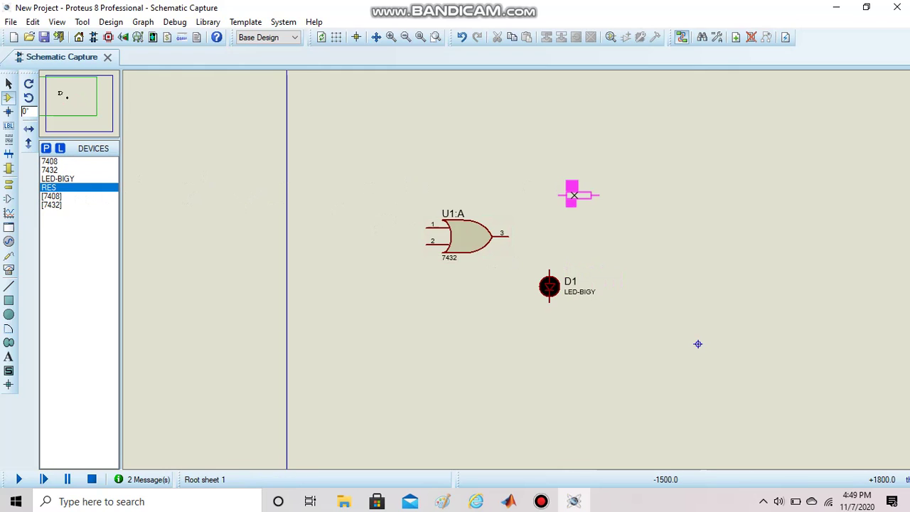
left_click(533, 237)
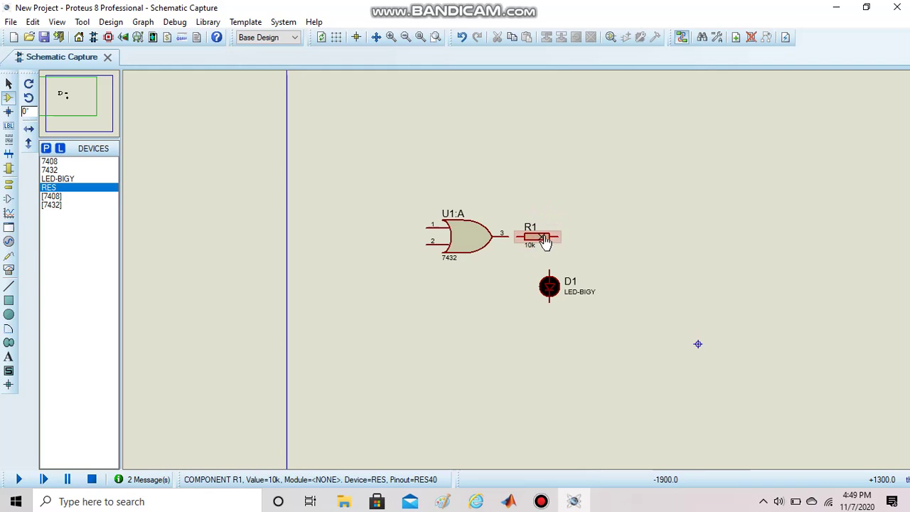
double_click(544, 240)
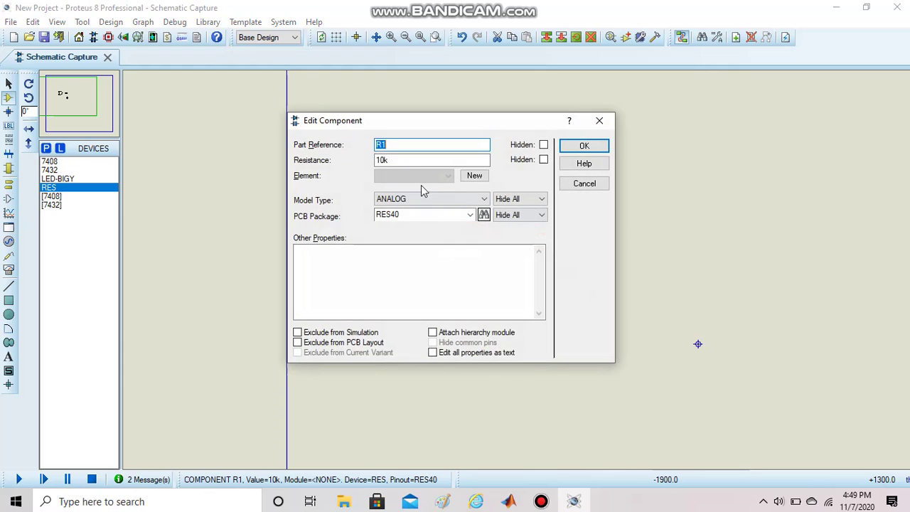
left_click(403, 161)
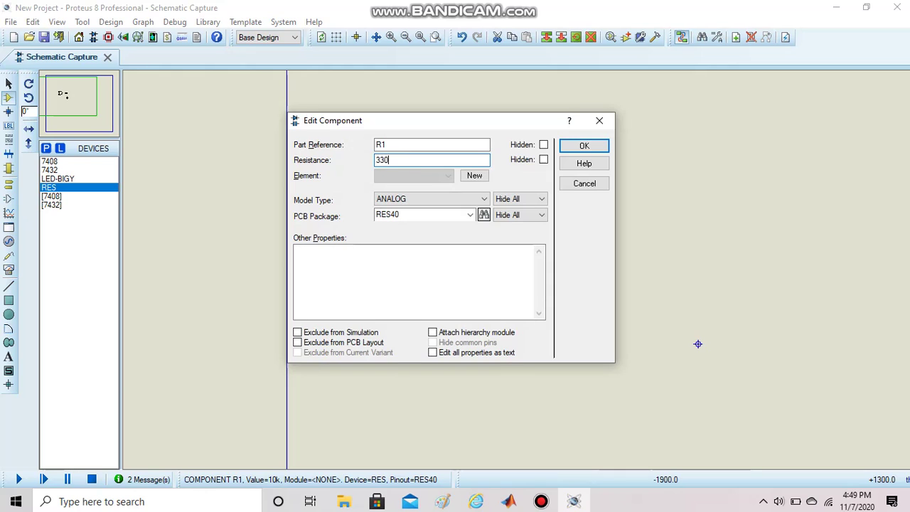
key("Return")
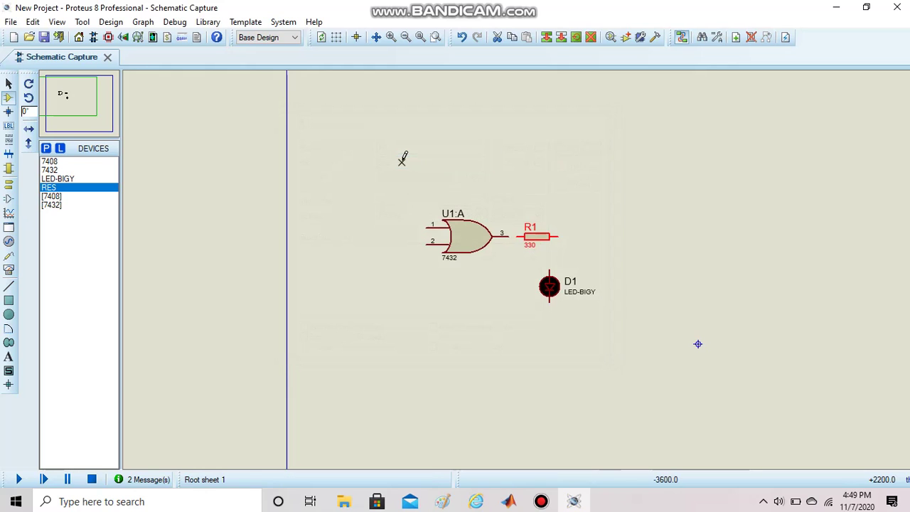
- Wire the OR gate's output through R1 to the LED, and connect a ground terminal beneath the LED
left_click(511, 229)
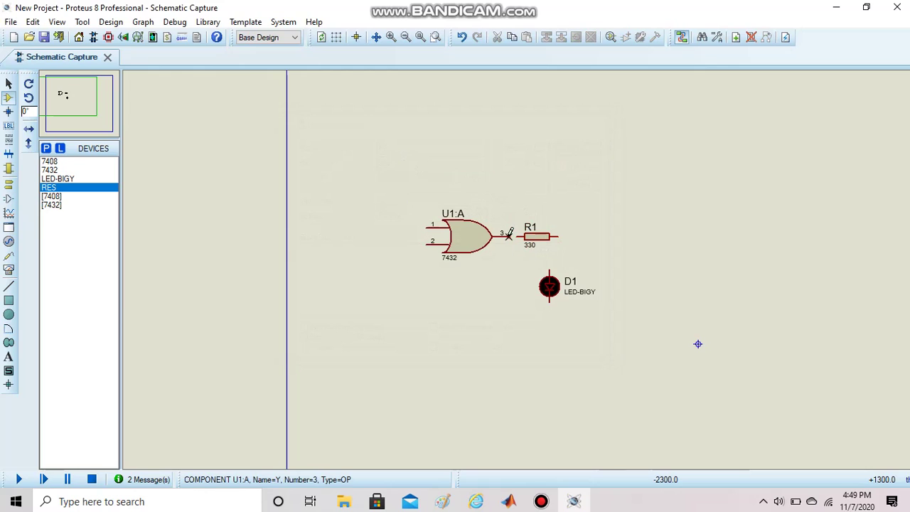
left_click(559, 234)
left_click(549, 270)
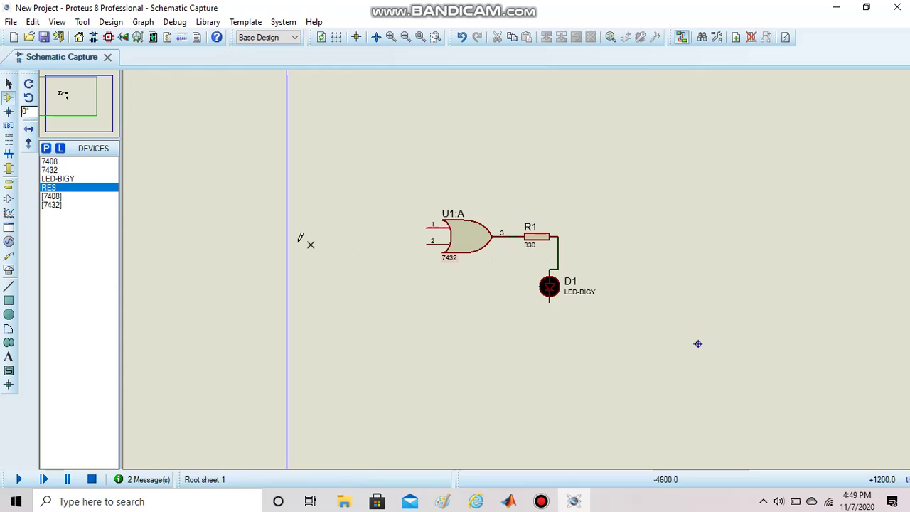
left_click(9, 186)
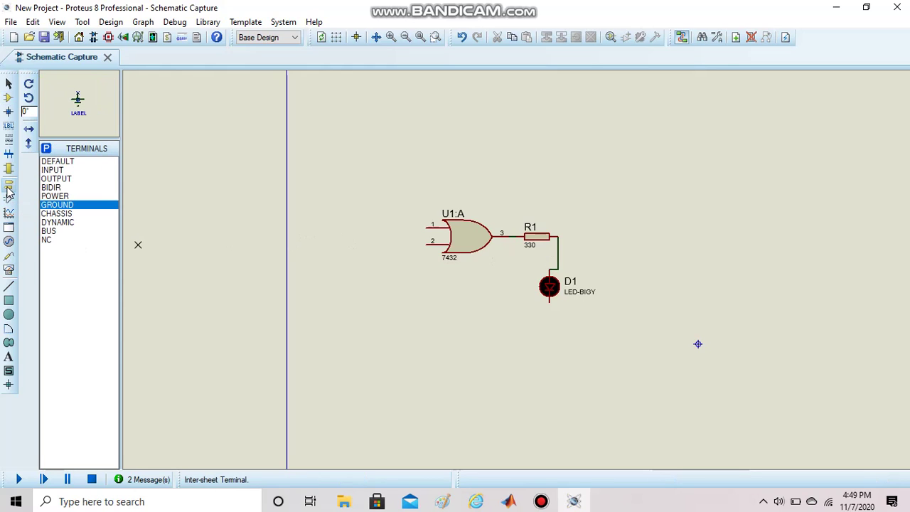
left_click(549, 316)
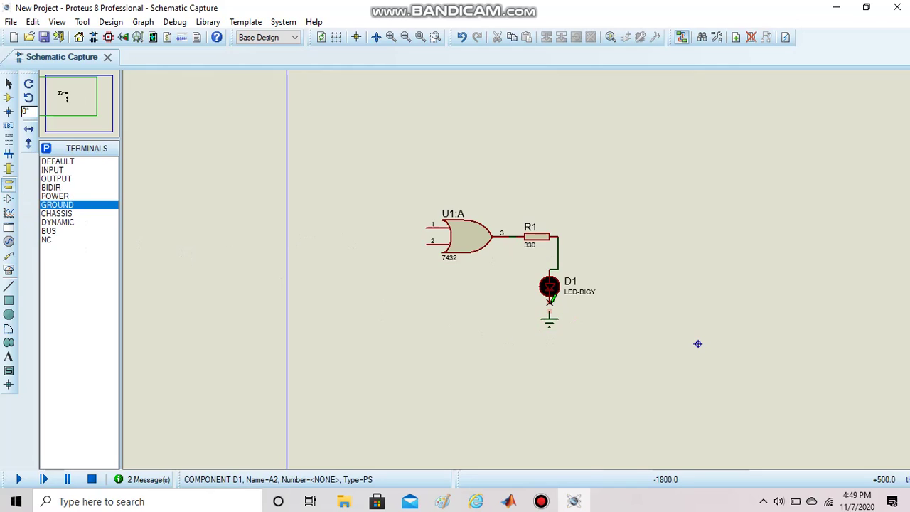
- Place a power terminal above and a ground terminal below the level of the OR gate's inputs, on the input side
left_click(56, 196)
left_click(371, 174)
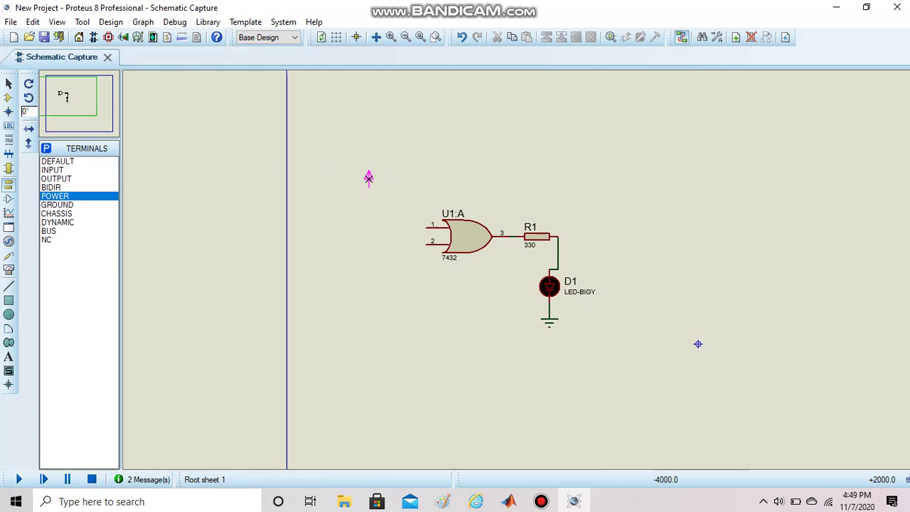
left_click(353, 187)
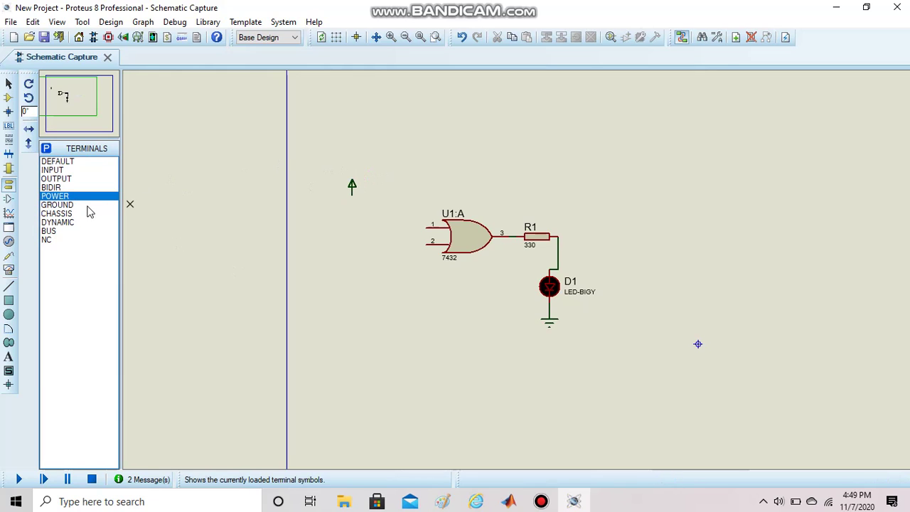
left_click(85, 205)
left_click(351, 277)
left_click(351, 275)
- Label the OR circuit's power terminal +5V
double_click(351, 189)
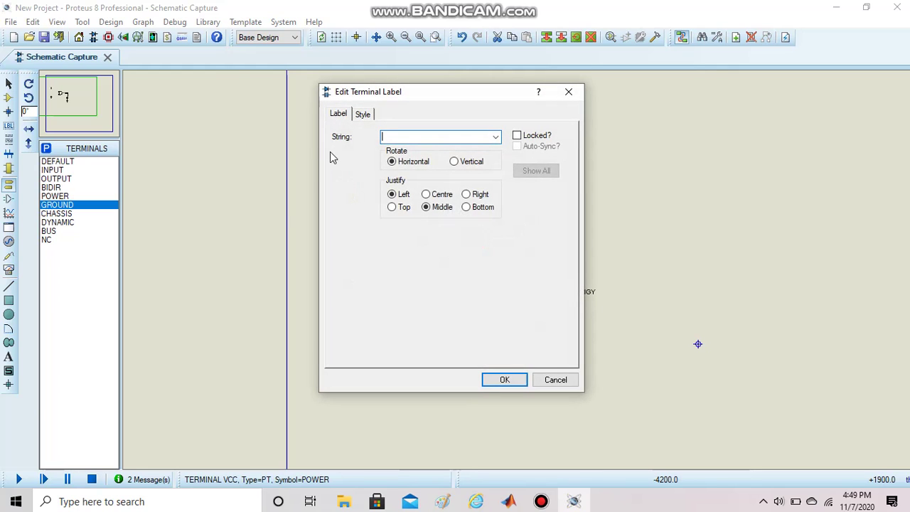
type("+")
key("Return")
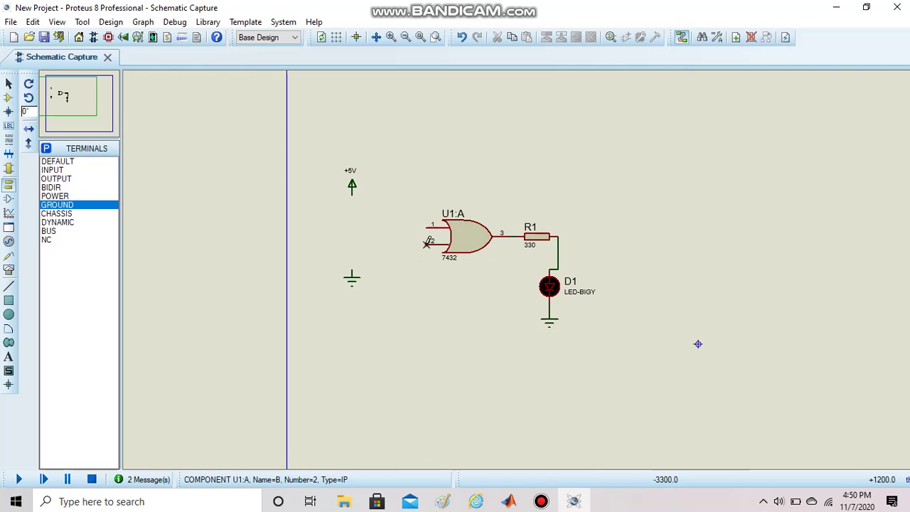
- Wire both inputs of the OR gate to ground and run the simulation briefly to test this combination
left_click(428, 241)
left_click(352, 269)
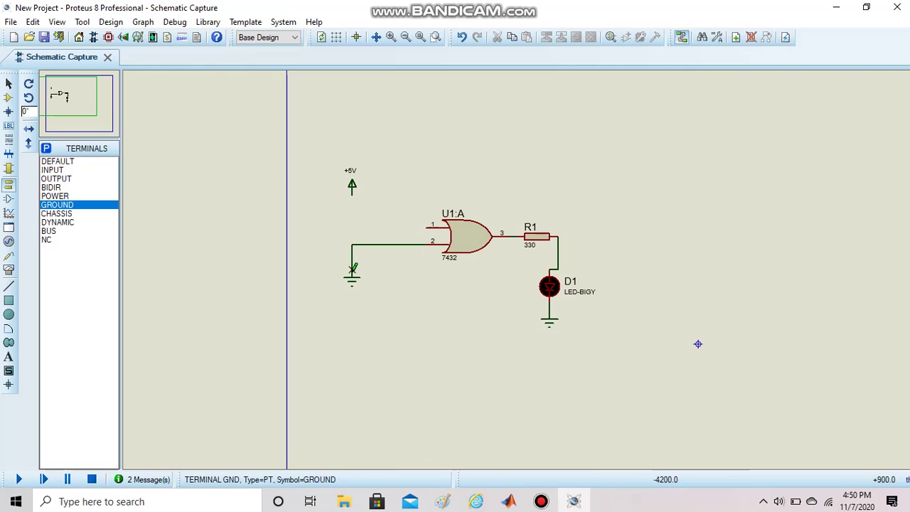
left_click(425, 225)
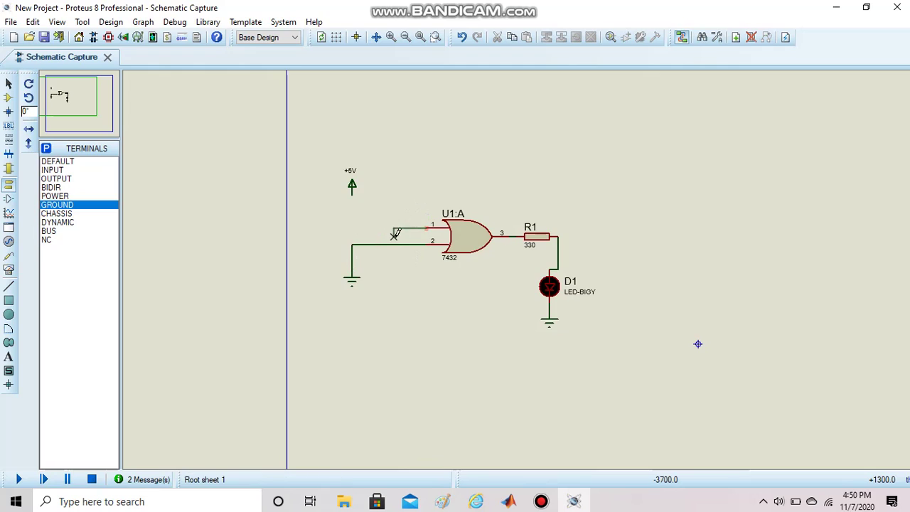
left_click(393, 244)
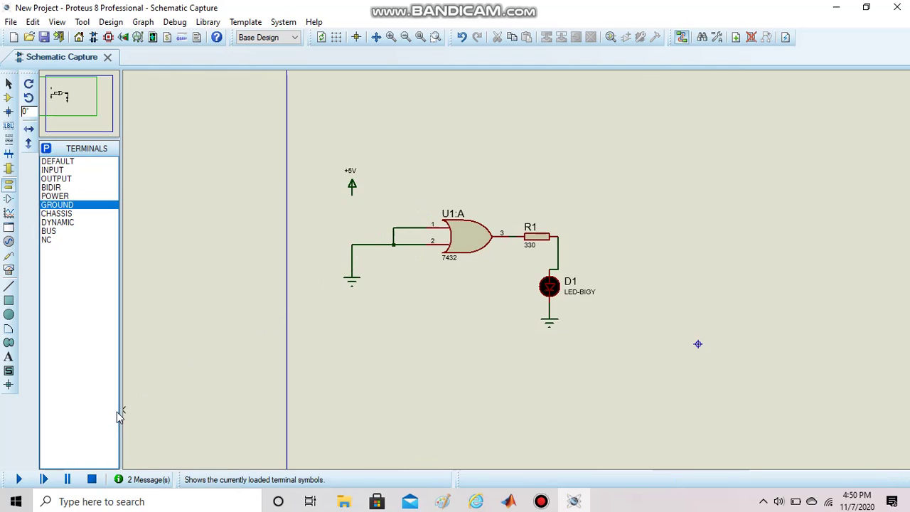
left_click(18, 479)
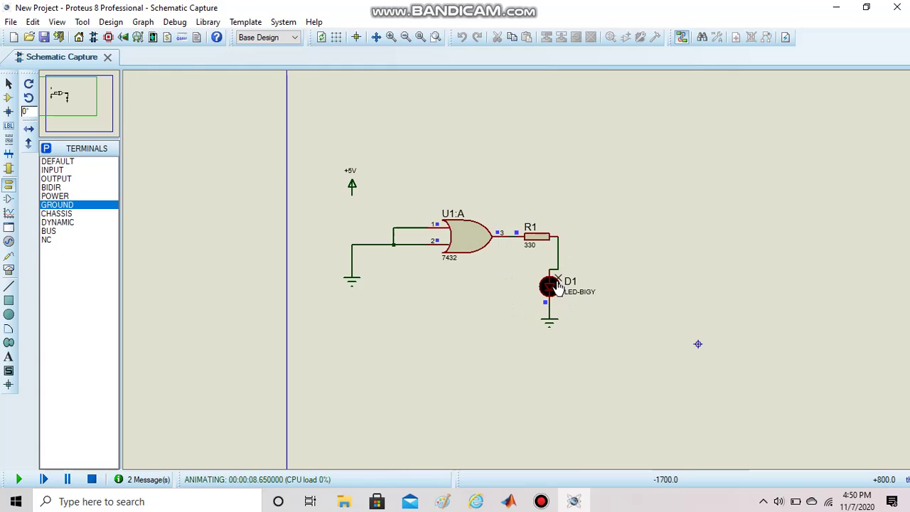
left_click(91, 479)
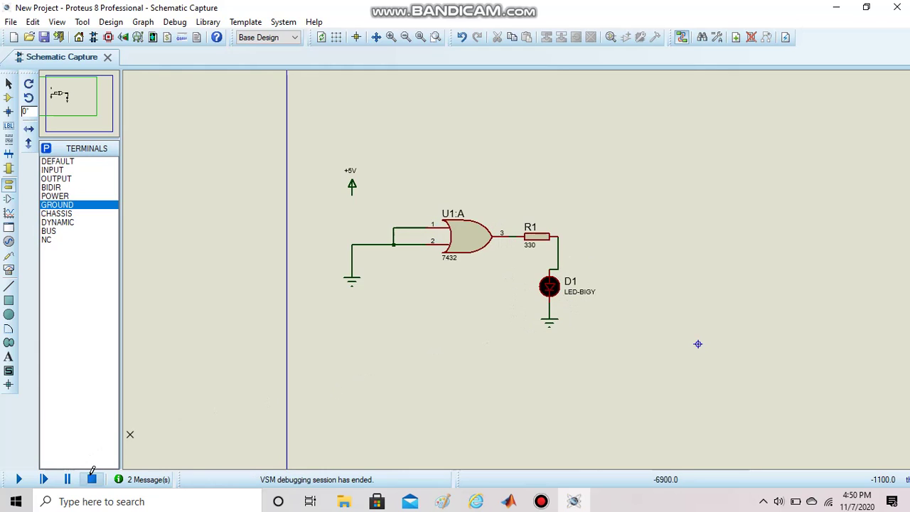
- Replace OR gate input 1's ground connection with a wire to +5V, and run the simulation briefly
right_click(395, 231)
right_click(394, 231)
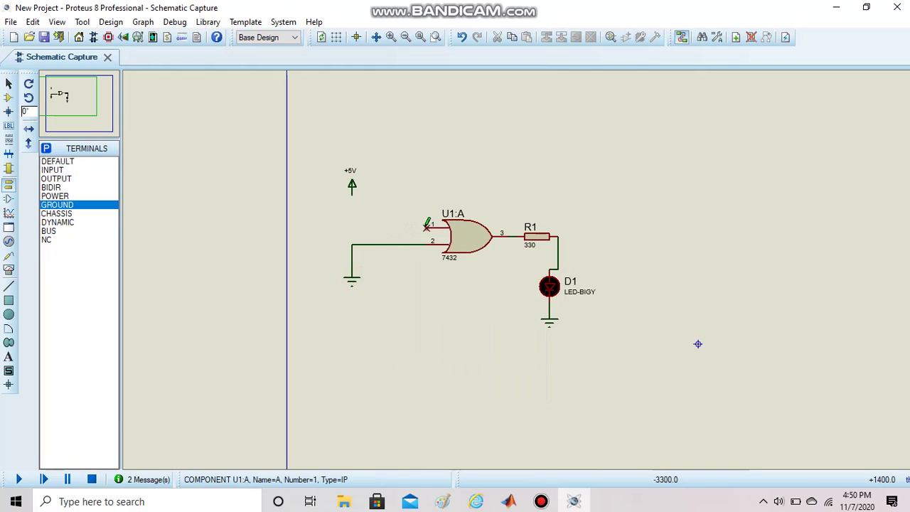
left_click(427, 225)
left_click(352, 190)
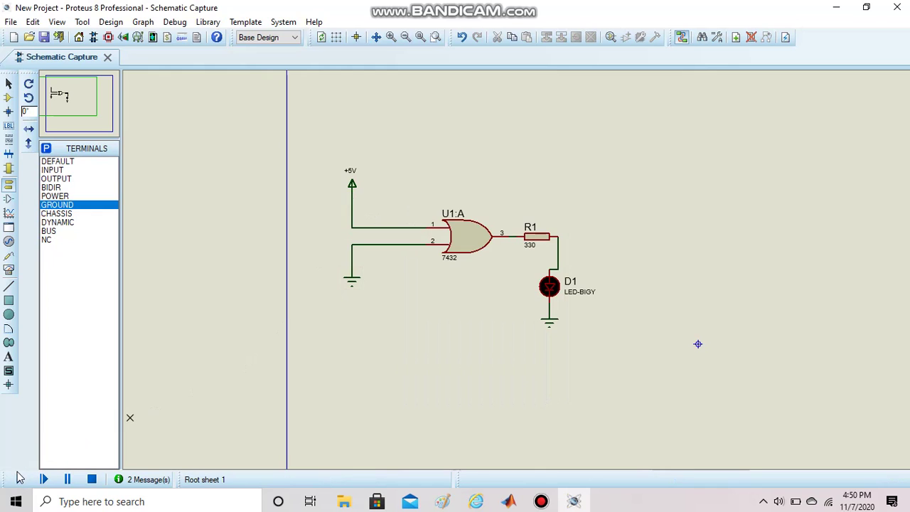
left_click(18, 481)
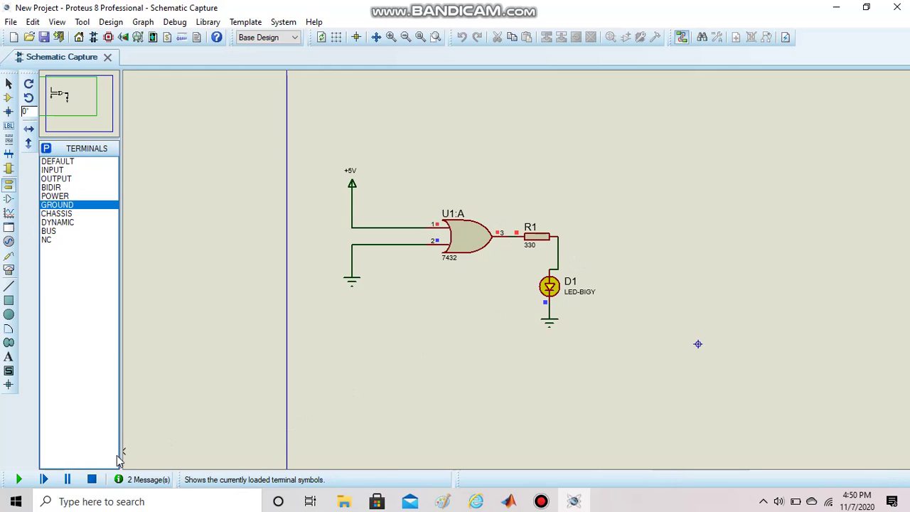
left_click(92, 479)
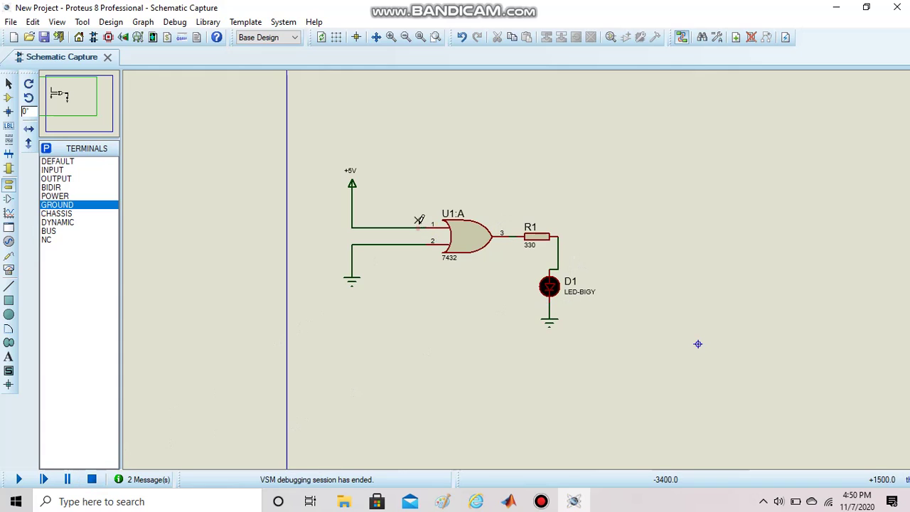
- Replace OR gate input 2's ground wire with a connection to input 1's +5V wire, and run the simulation
right_click(396, 243)
right_click(395, 243)
left_click(426, 242)
left_click(368, 228)
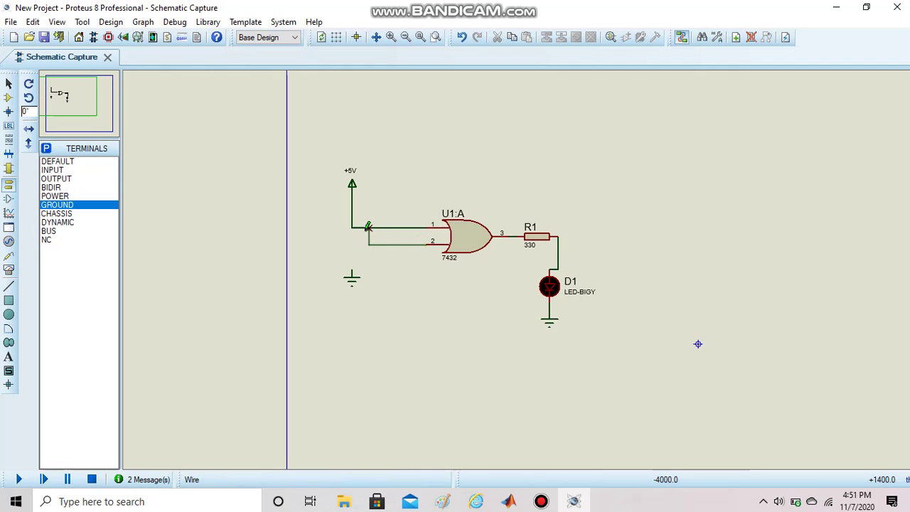
left_click(19, 479)
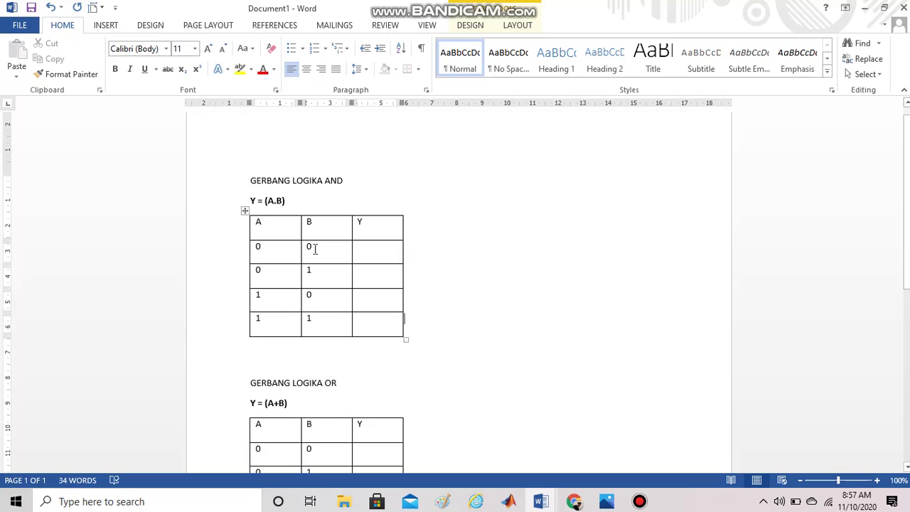
- In the Word document, fill the Y column of the GERBANG LOGIKA AND truth table with 0, 0, 0, 1
left_click(362, 250)
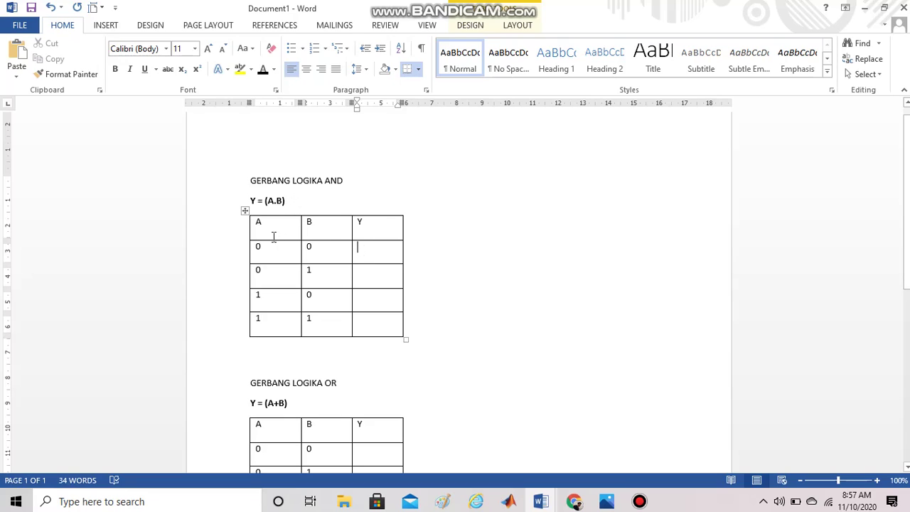
type("0")
scroll(365, 263, "down", 1)
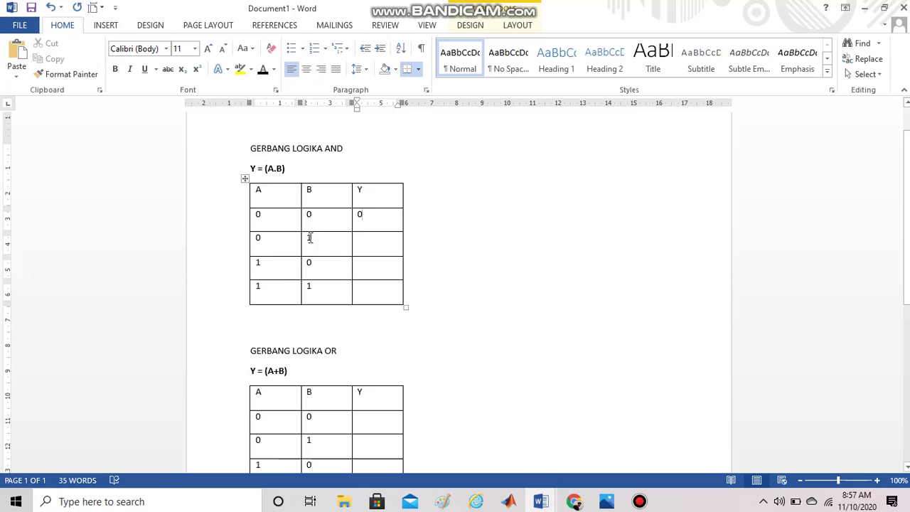
type("0")
left_click(363, 263)
type("0")
left_click(362, 285)
type("1")
- Fill the Y column of the GERBANG LOGIKA OR truth table with 0, 1, 1, 1
scroll(368, 289, "down", 2)
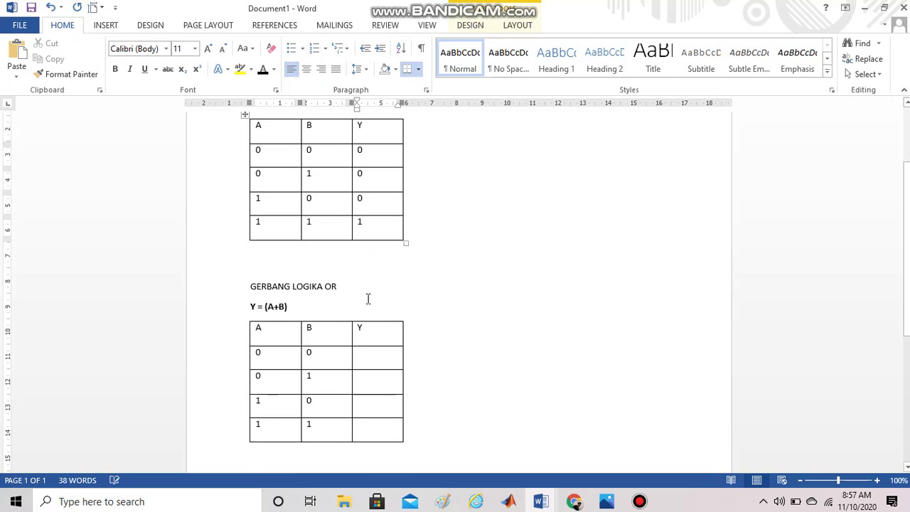
scroll(347, 282, "down", 4)
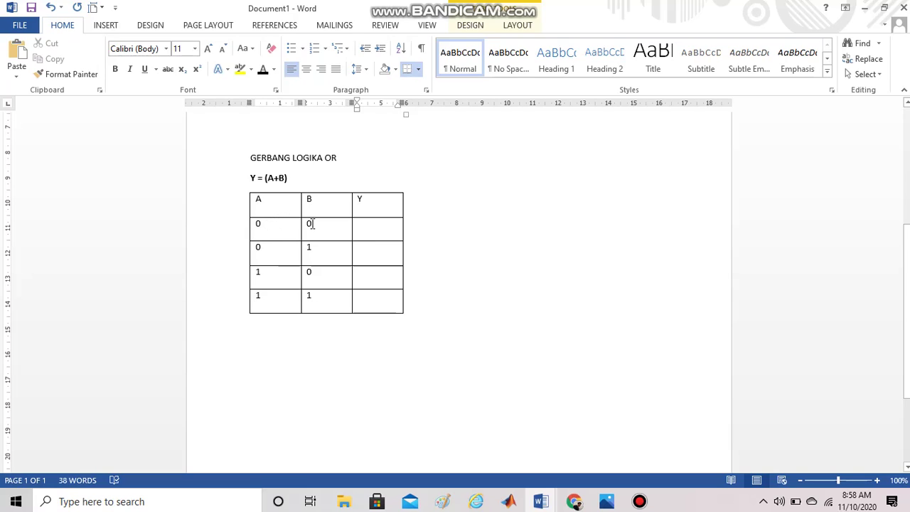
left_click(364, 226)
type("0")
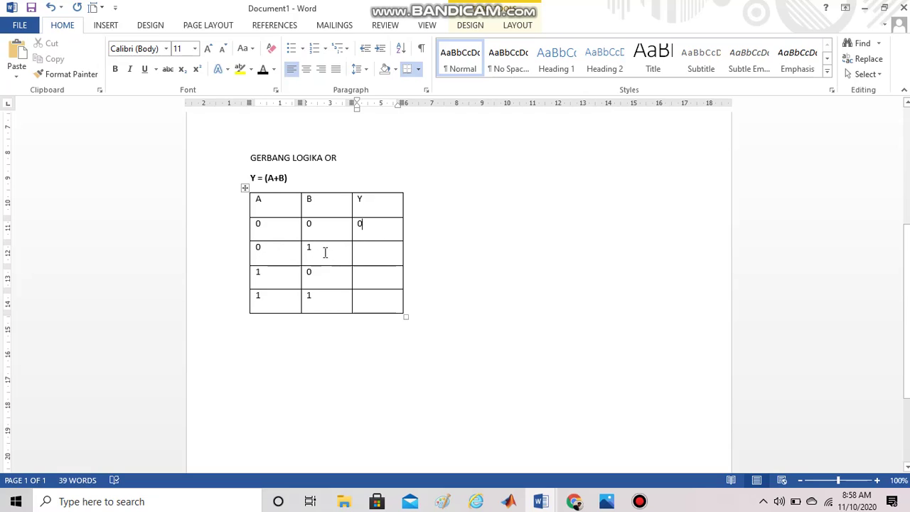
left_click(360, 248)
type("1")
left_click(362, 272)
type("1")
type("1")
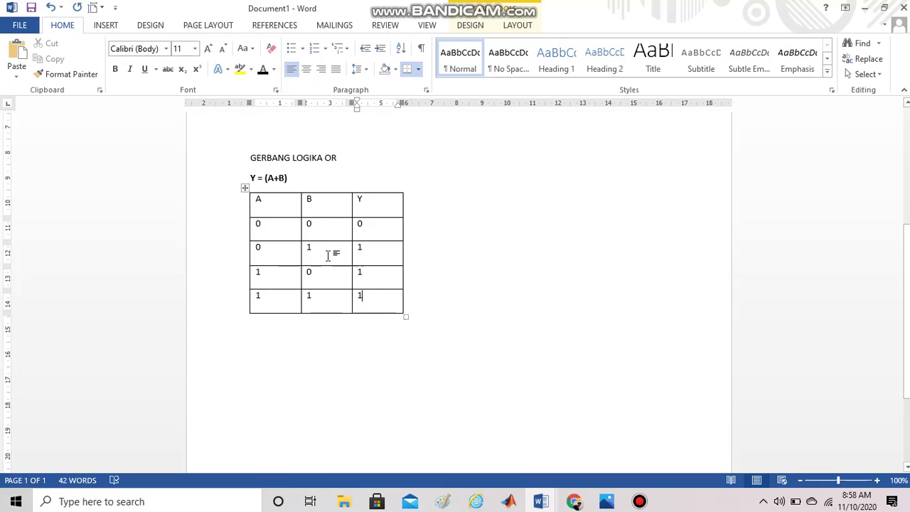